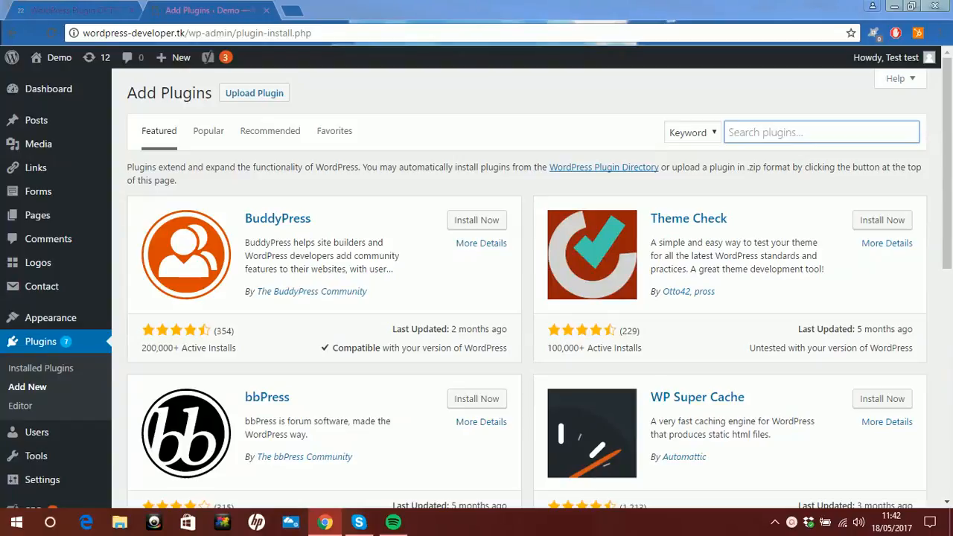
- Search the plugin directory for "yoast"
text(yoast)
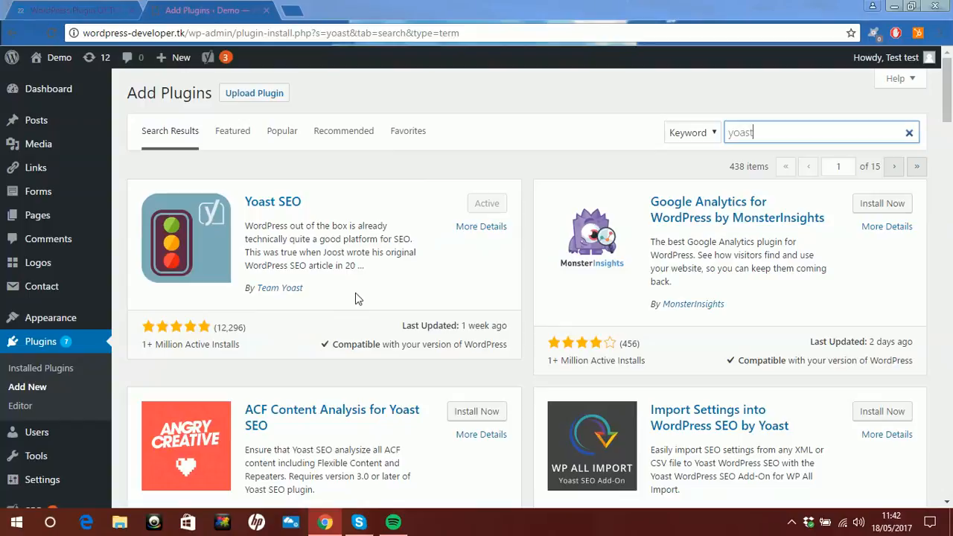
- Open the draft page titled Yoast SEO for editing from the list of all pages
mouse_move(76, 222)
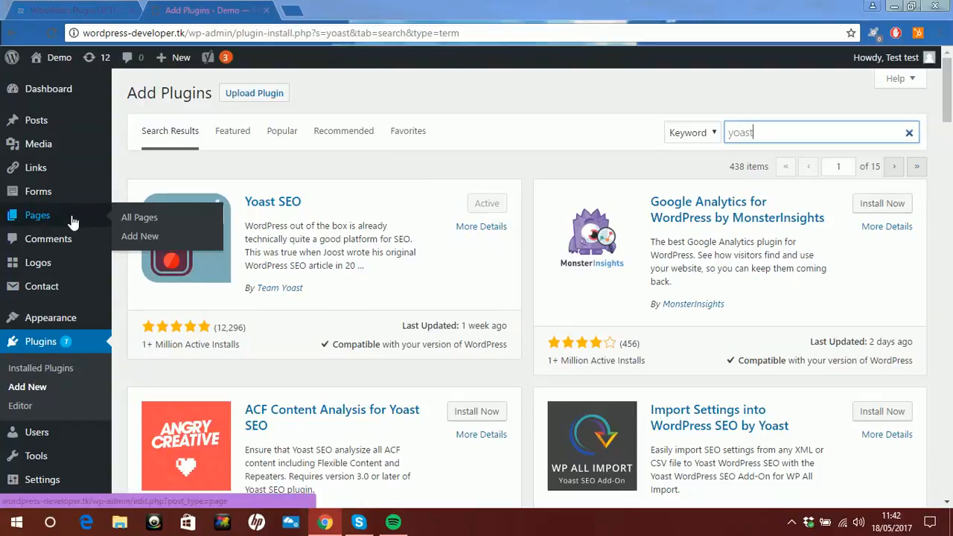
click(144, 217)
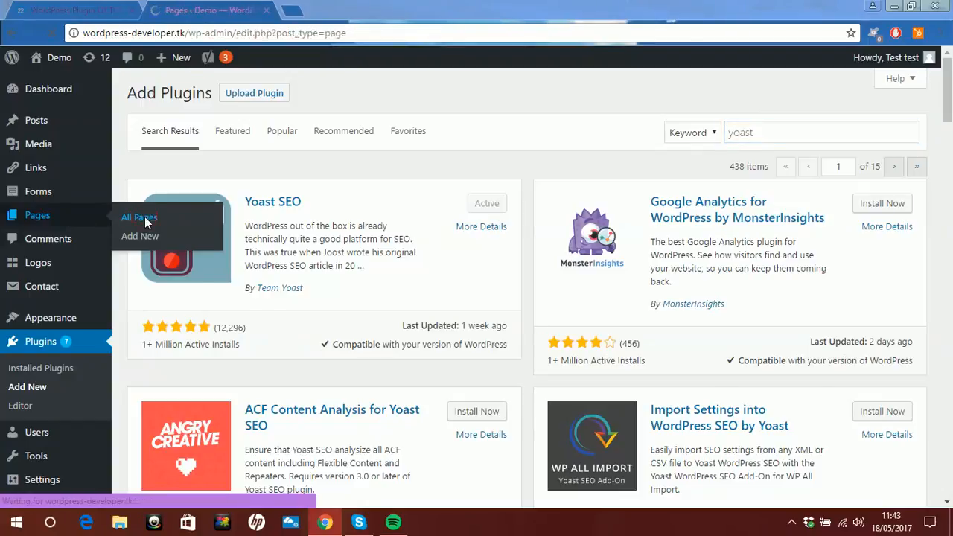
scroll(672, 315, down, 3)
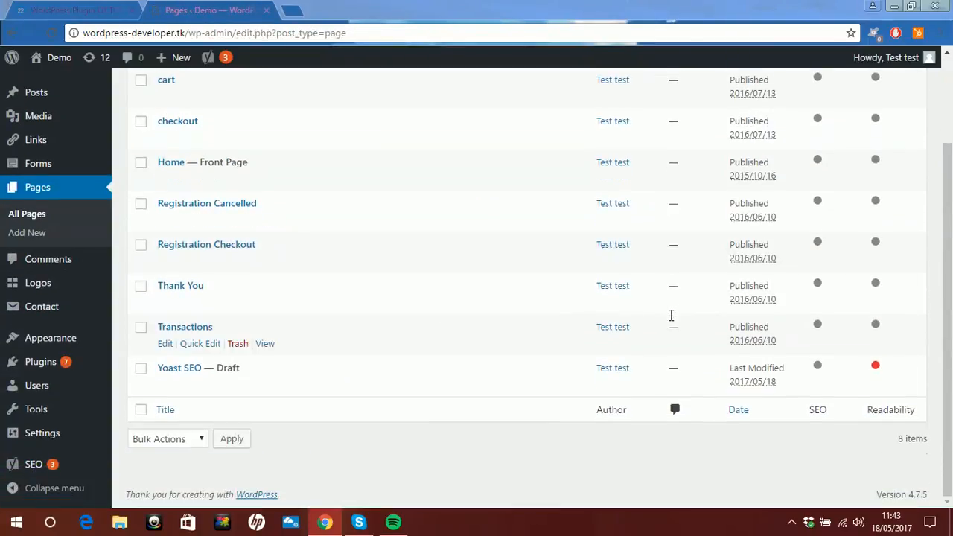
click(168, 372)
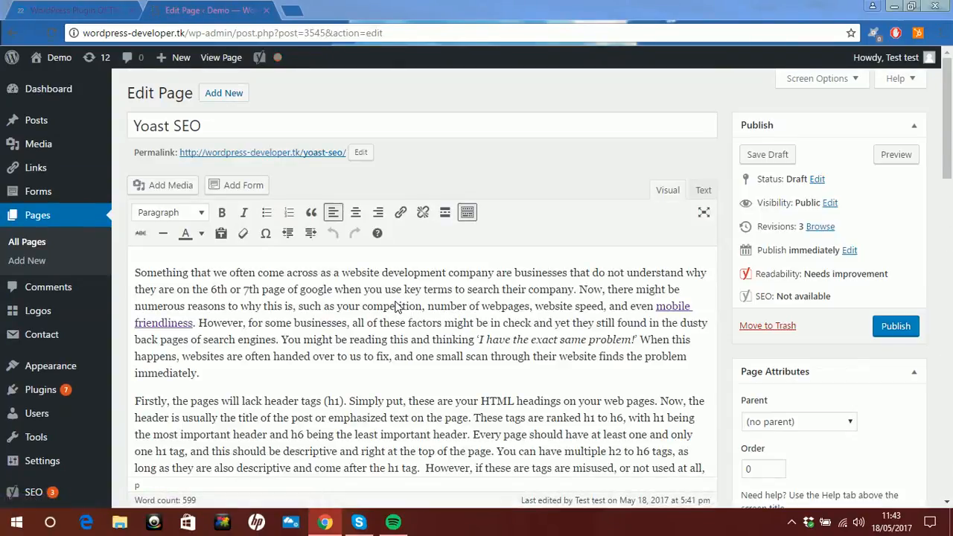
- Read through the body text of the Yoast SEO draft page
scroll(397, 307, down, 1)
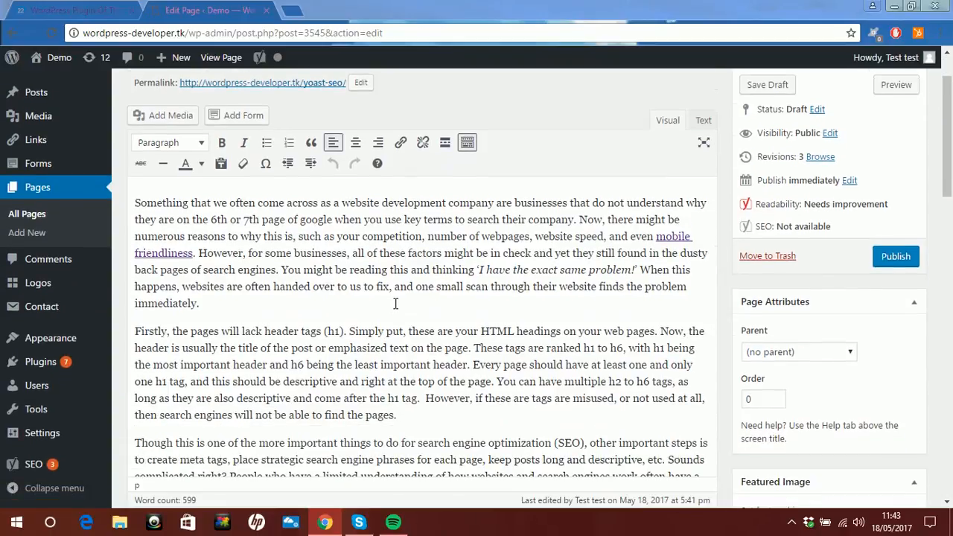
scroll(396, 304, down, 1)
scroll(396, 303, up, 2)
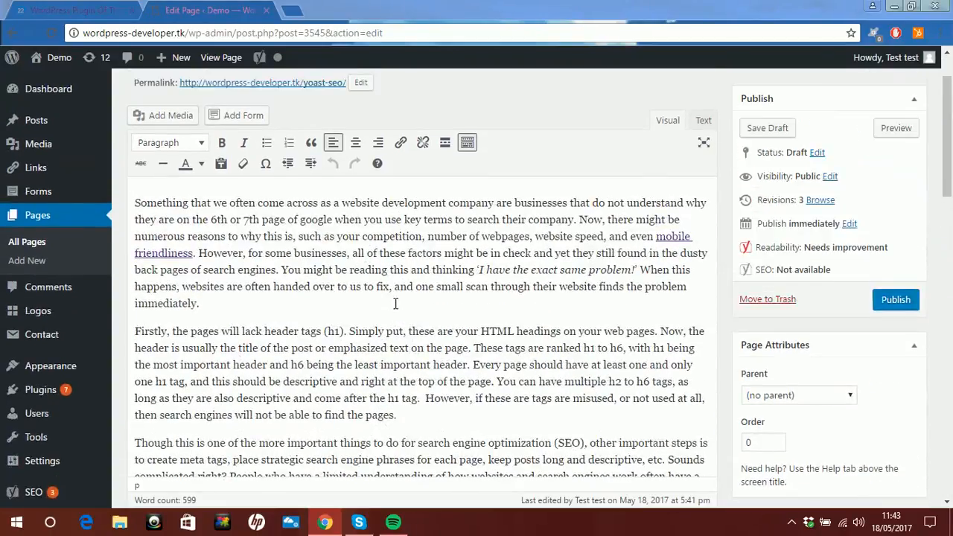
scroll(423, 302, up, 1)
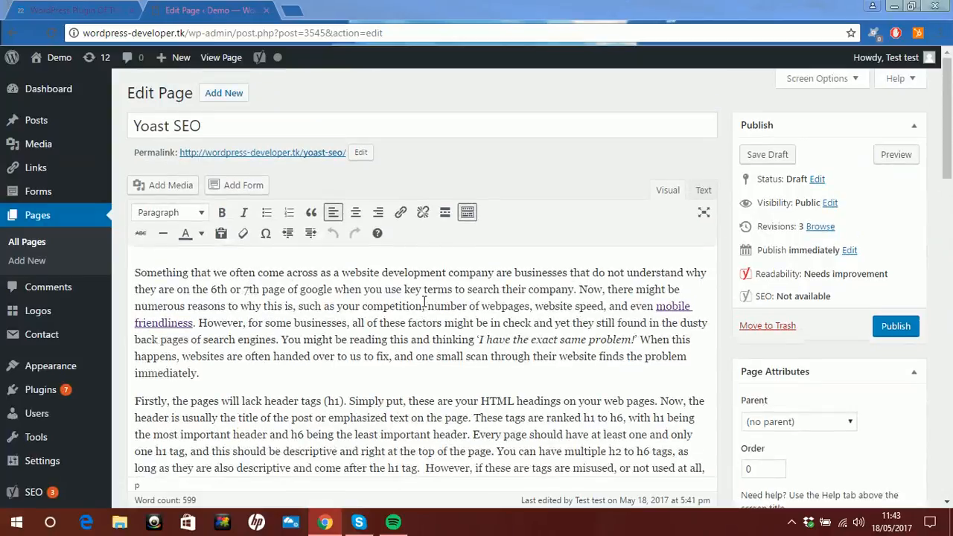
scroll(393, 301, down, 7)
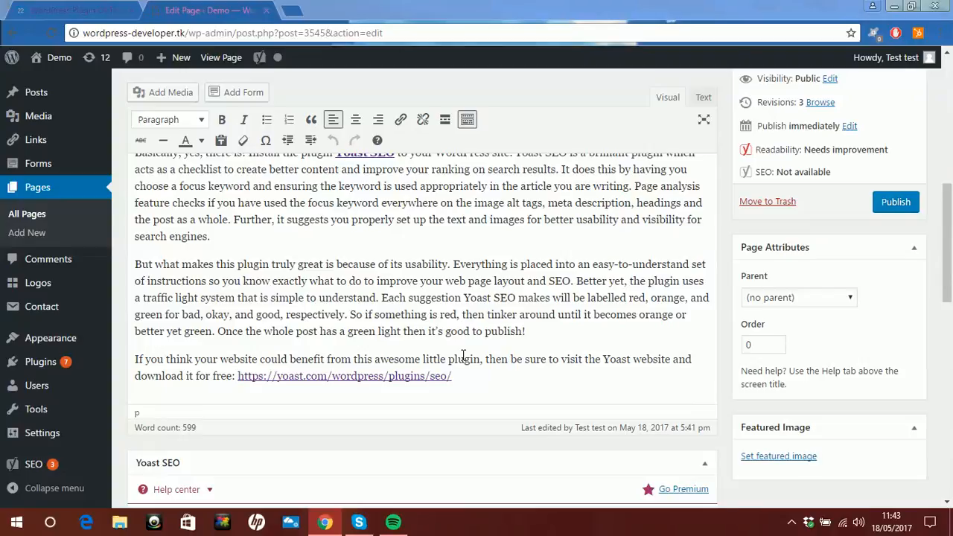
- Examine the Yoast SEO section below the page content, including the snippet preview, focus keyword field and analysis list
scroll(463, 356, down, 4)
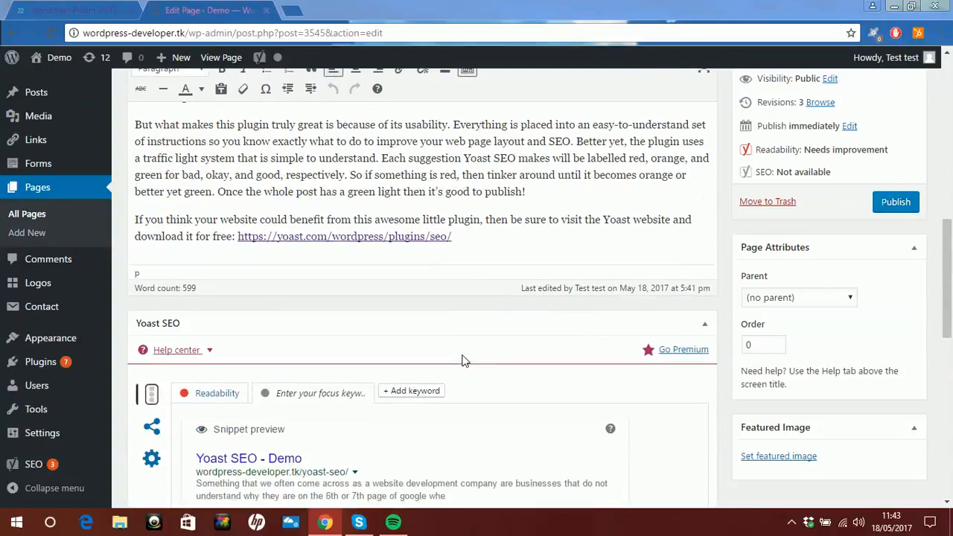
scroll(463, 361, up, 4)
scroll(463, 360, down, 7)
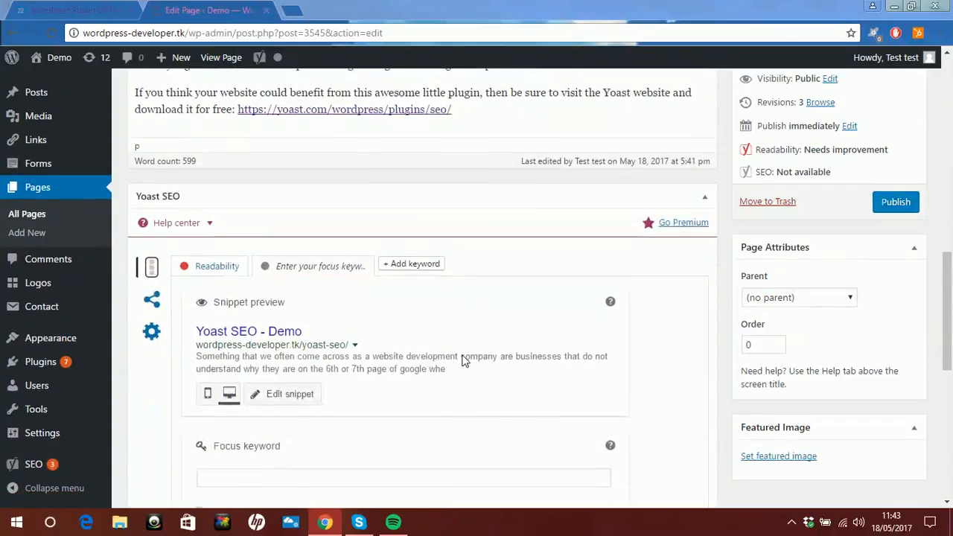
scroll(463, 361, down, 6)
scroll(464, 361, up, 4)
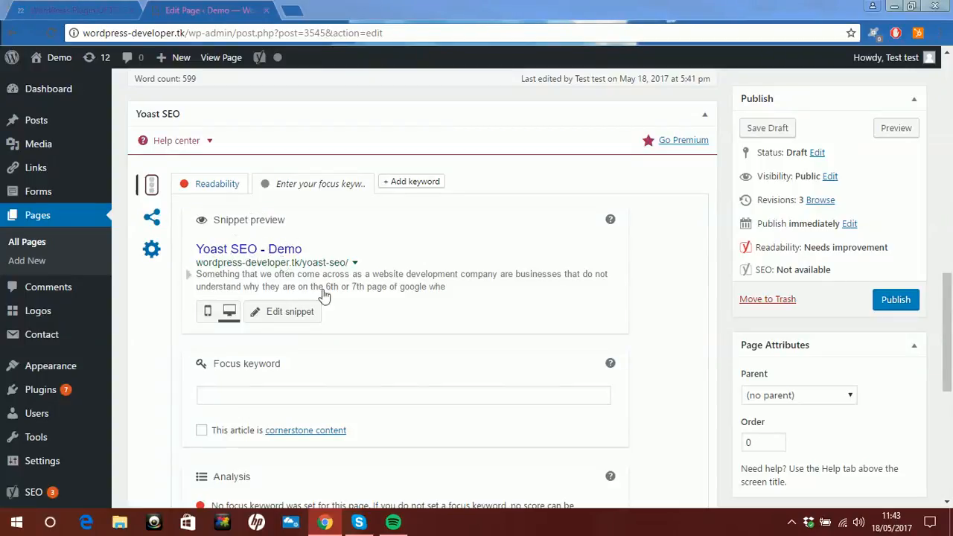
scroll(353, 322, down, 1)
scroll(321, 332, down, 2)
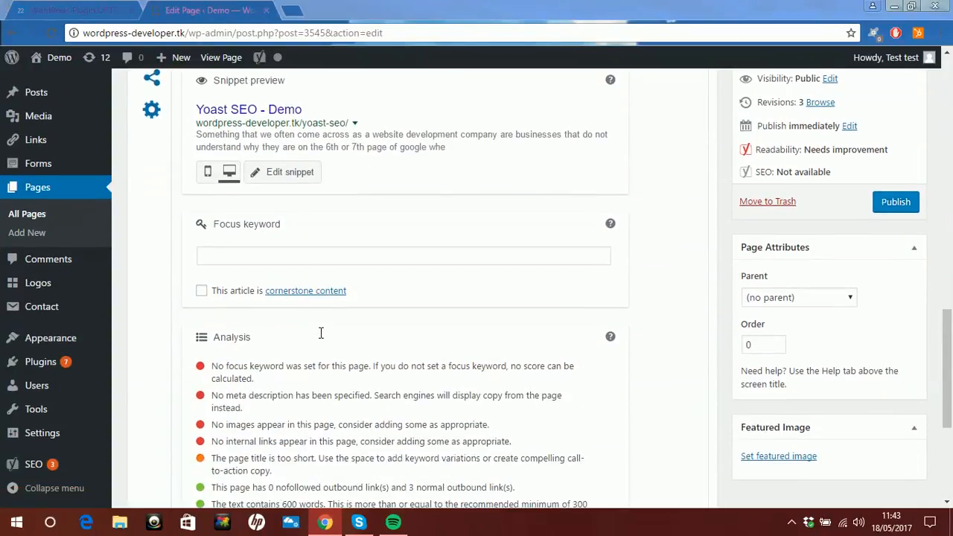
scroll(320, 339, down, 1)
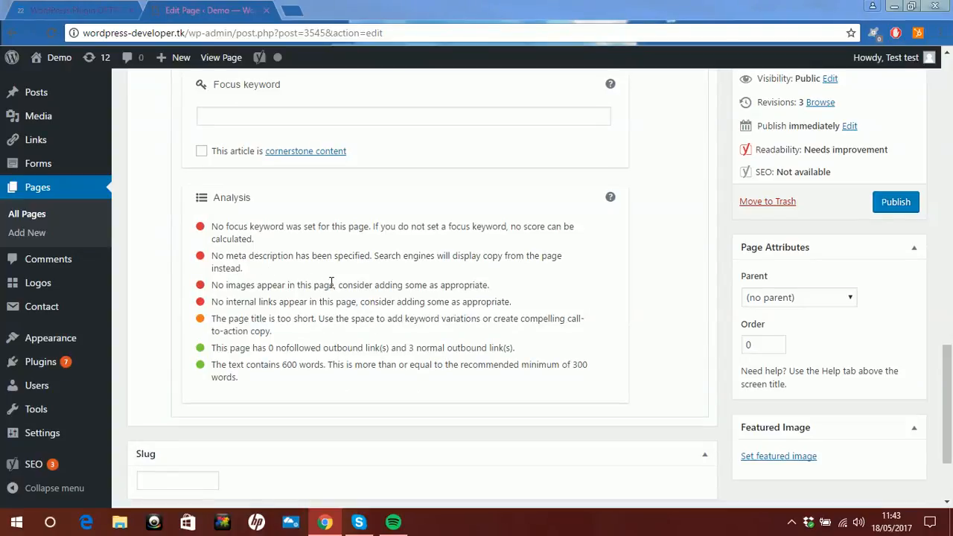
scroll(330, 315, up, 2)
scroll(330, 315, down, 2)
scroll(347, 344, up, 2)
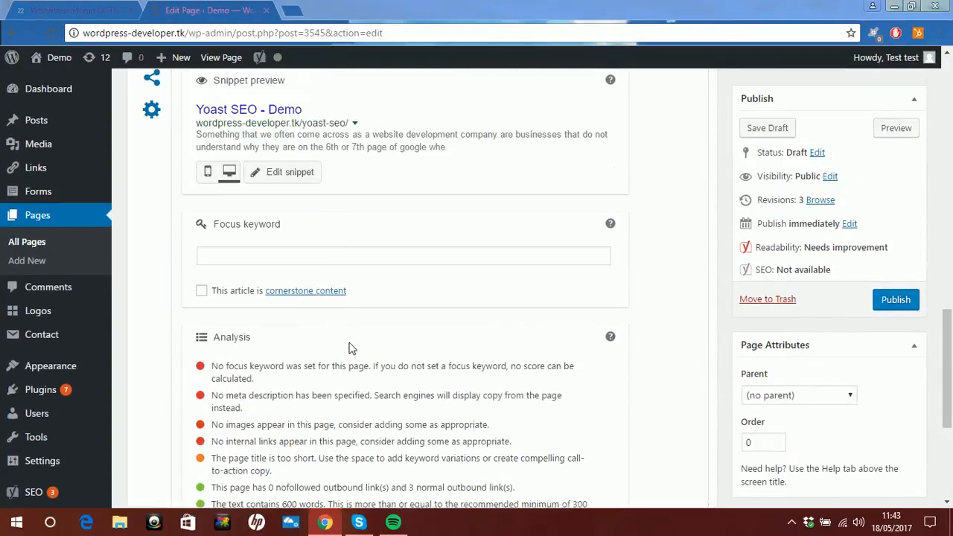
scroll(351, 349, up, 2)
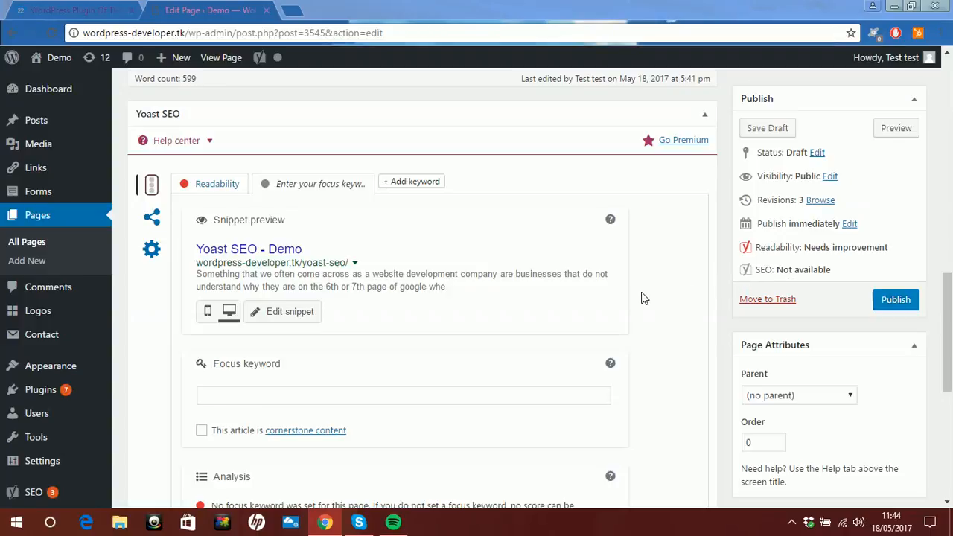
- Review the snippet preview's title, URL and description against the end of the article
scroll(646, 298, up, 1)
scroll(646, 298, down, 2)
scroll(645, 298, up, 2)
scroll(645, 298, down, 1)
scroll(645, 298, down, 1)
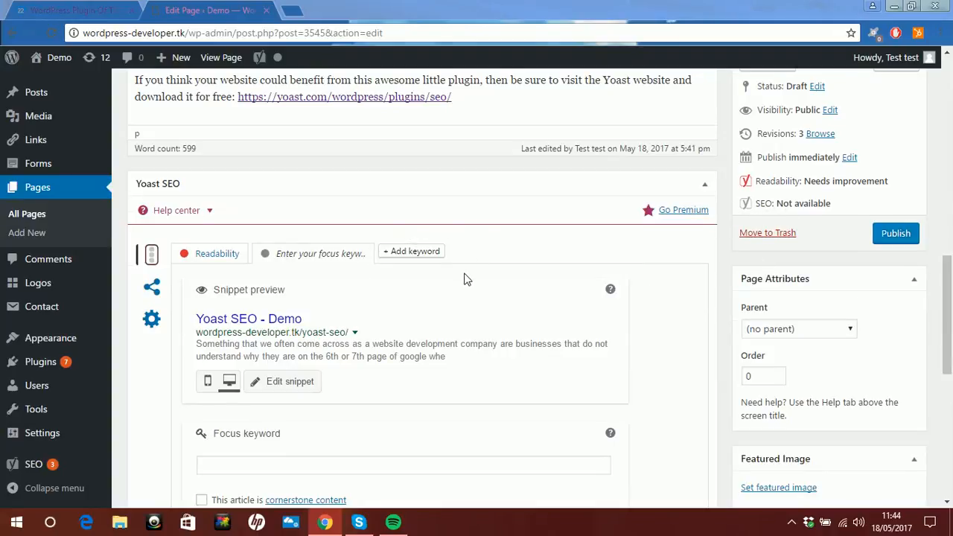
scroll(464, 279, down, 3)
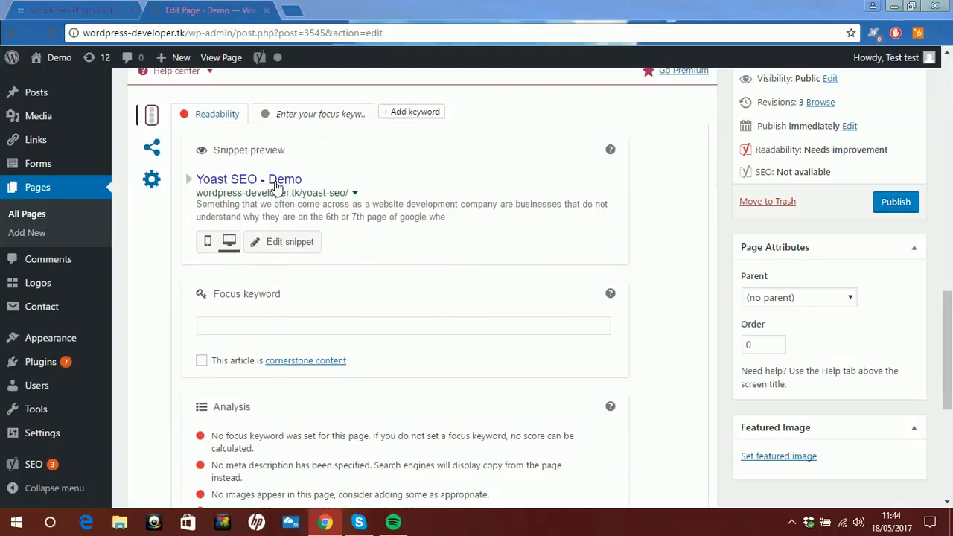
scroll(266, 196, up, 4)
scroll(266, 200, down, 3)
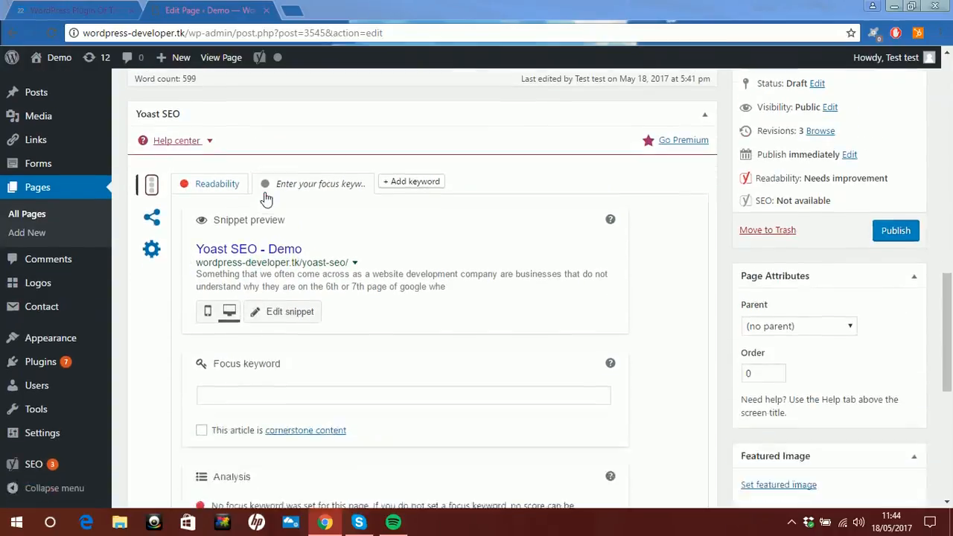
scroll(281, 235, down, 2)
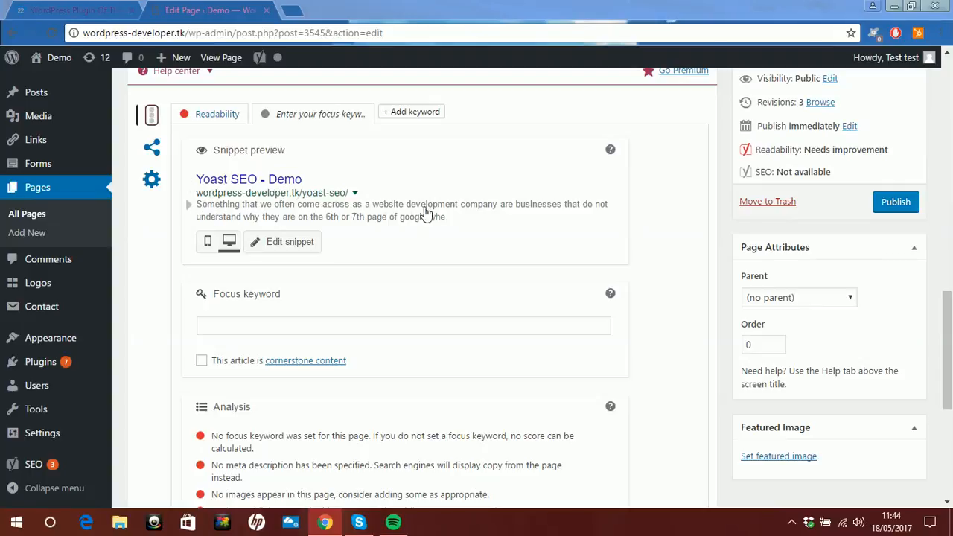
- Open the snippet editor and set the page's SEO title to "Yoast SEO"
click(291, 241)
scroll(376, 287, up, 10)
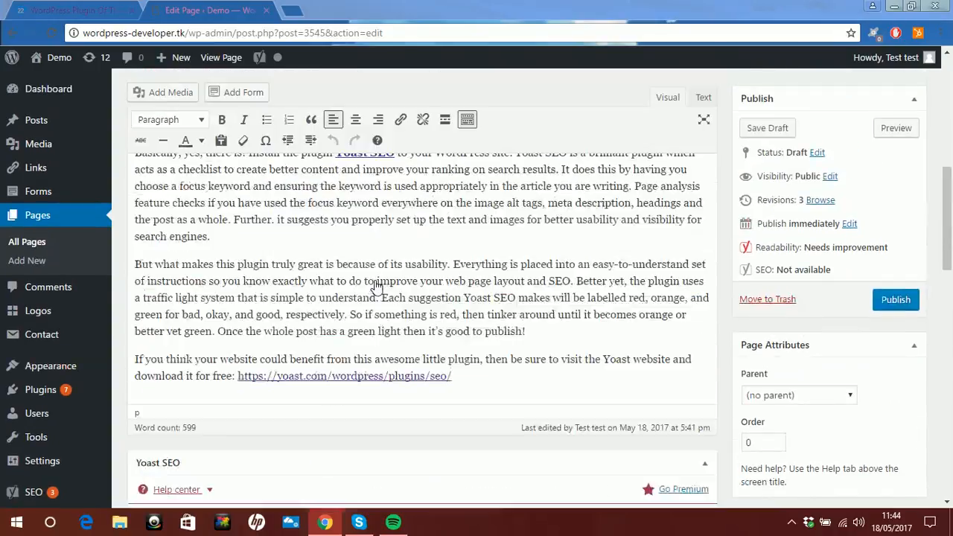
scroll(376, 280, up, 2)
scroll(376, 280, down, 12)
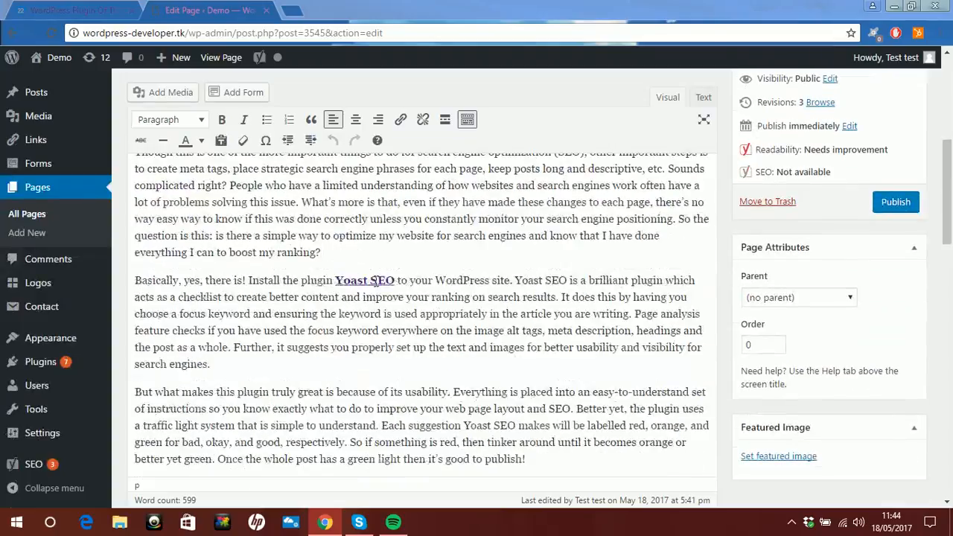
scroll(376, 280, up, 1)
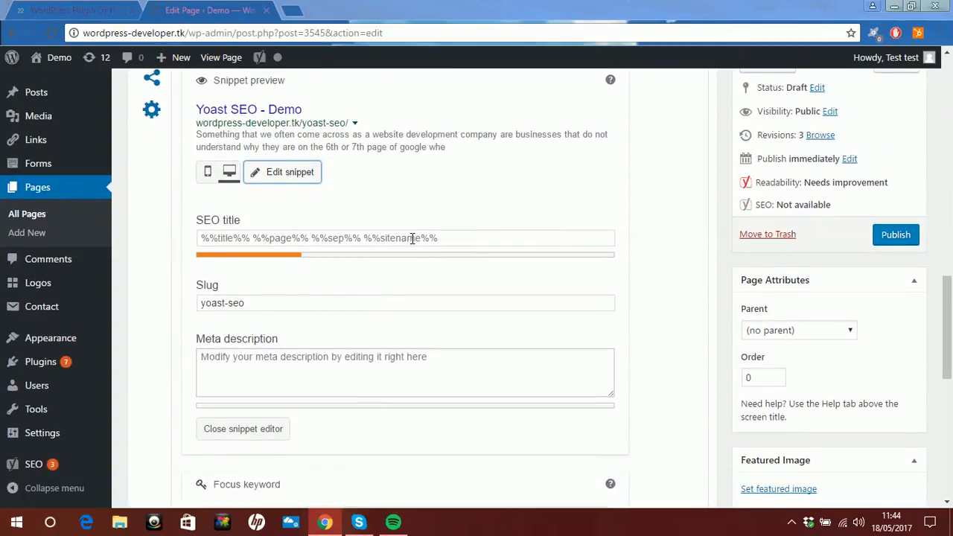
click(412, 237)
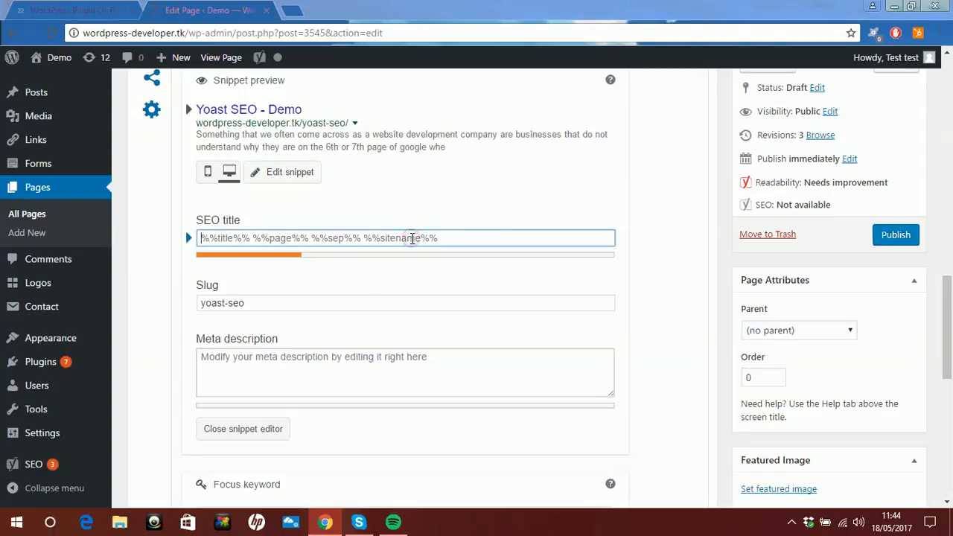
text(Yoast )
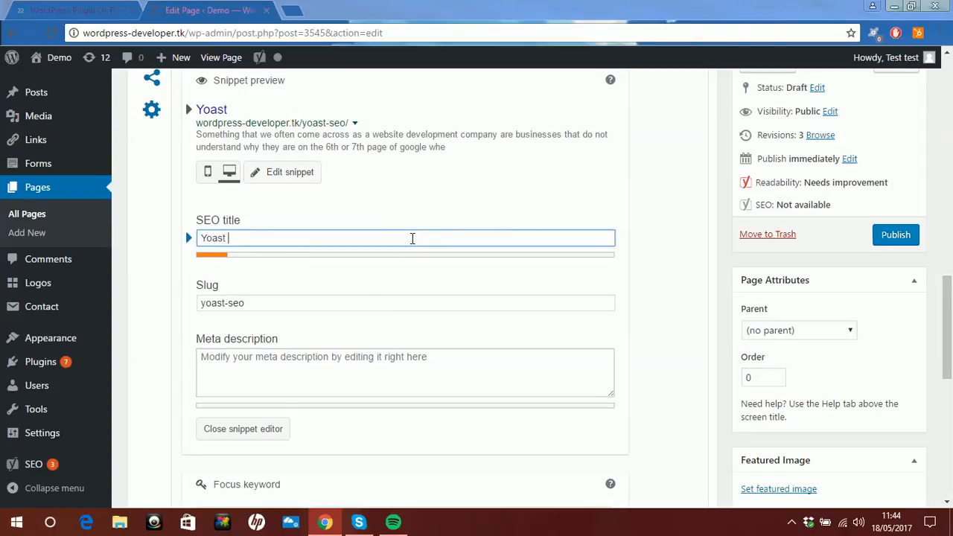
text(SEO)
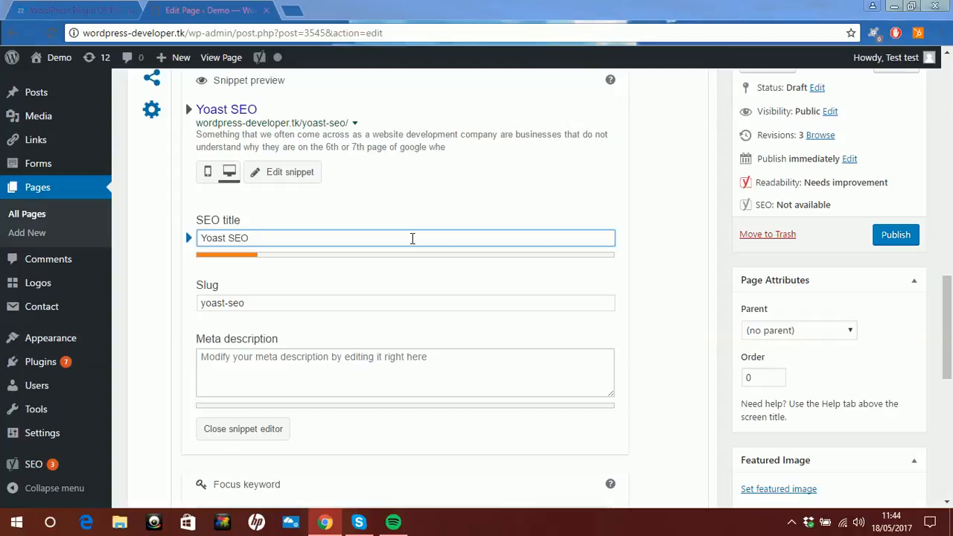
- Start the meta description with "Today we look at this awesome plugin for your search engine optimization: Yoast SEO."
scroll(419, 263, up, 10)
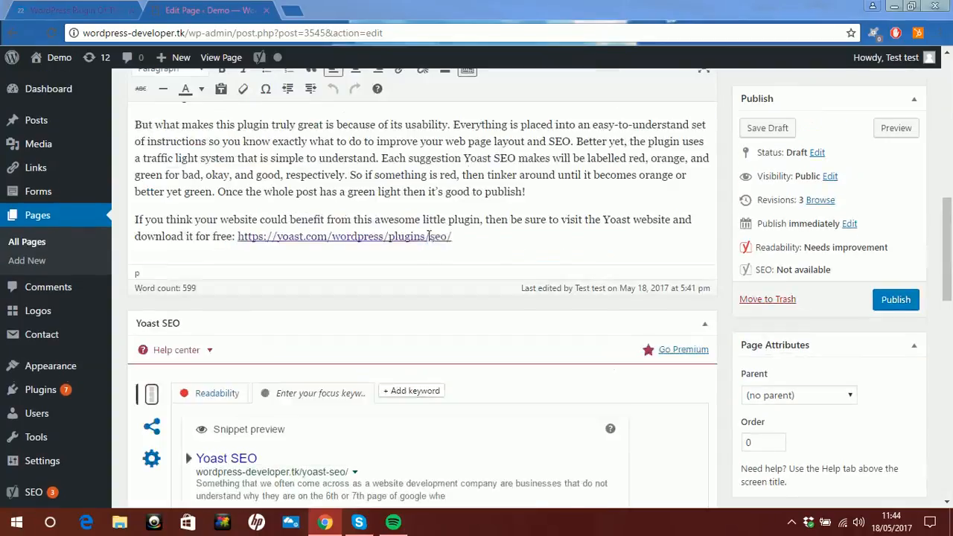
scroll(445, 244, down, 10)
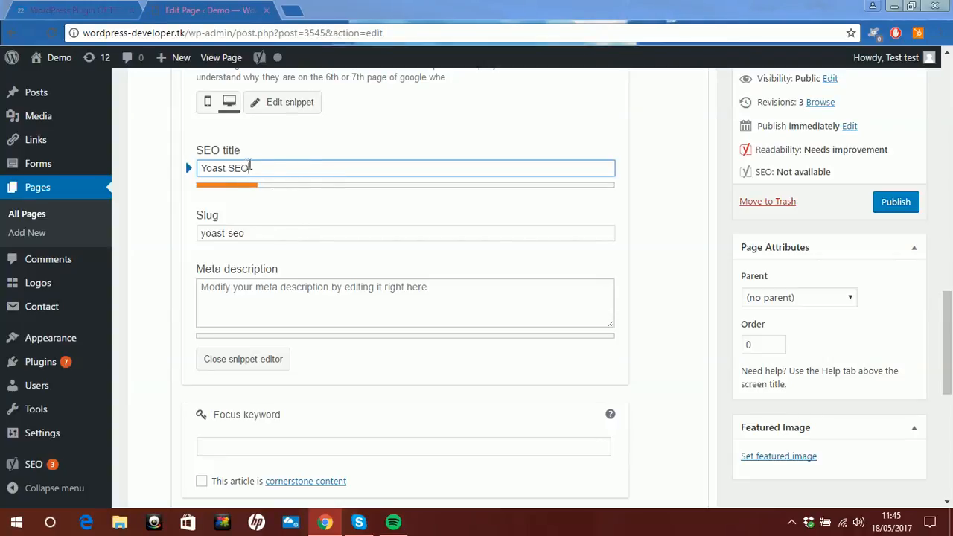
scroll(291, 182, down, 1)
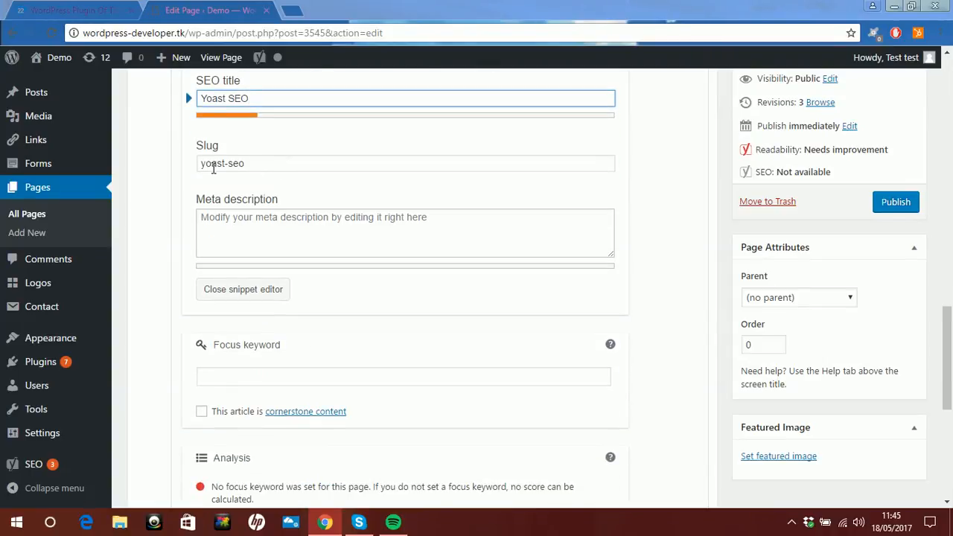
scroll(281, 195, down, 1)
click(289, 154)
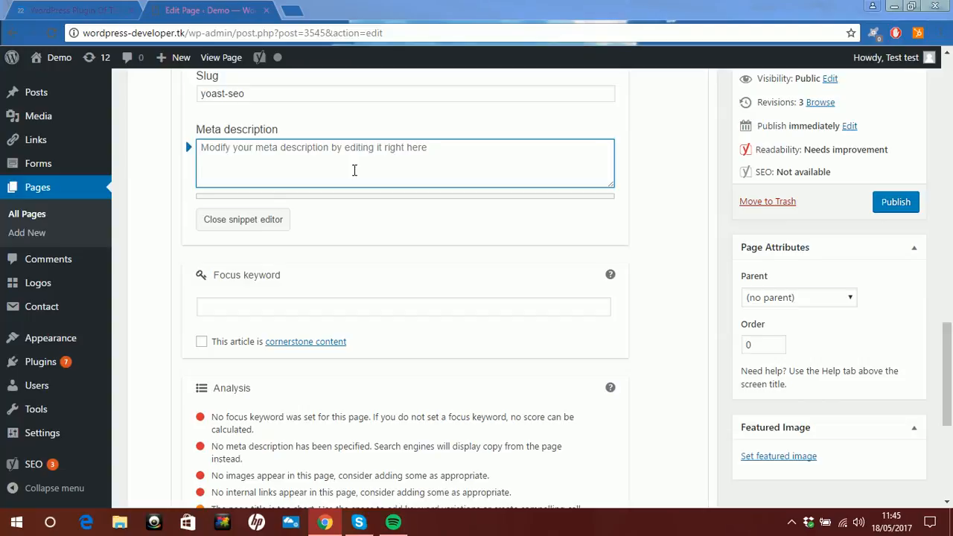
text(T)
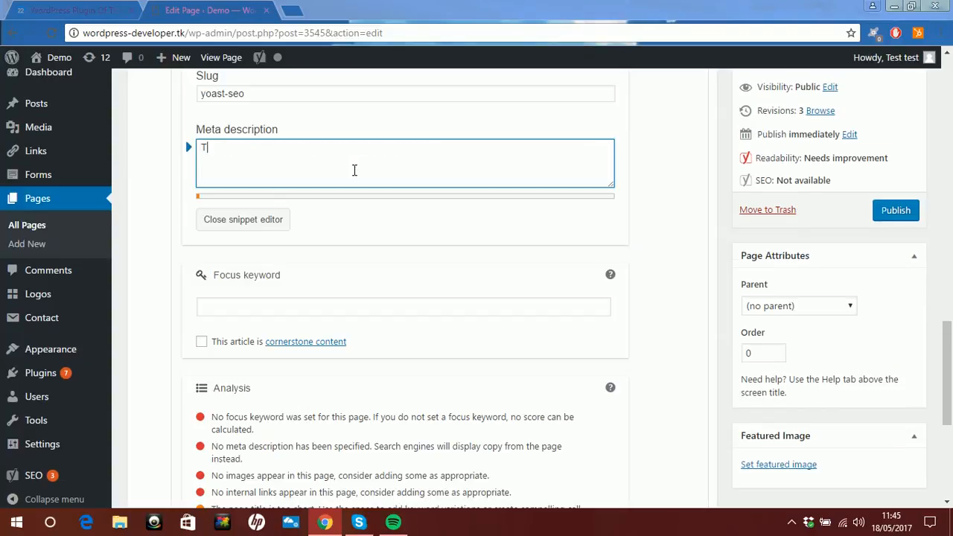
text(oday we look at th)
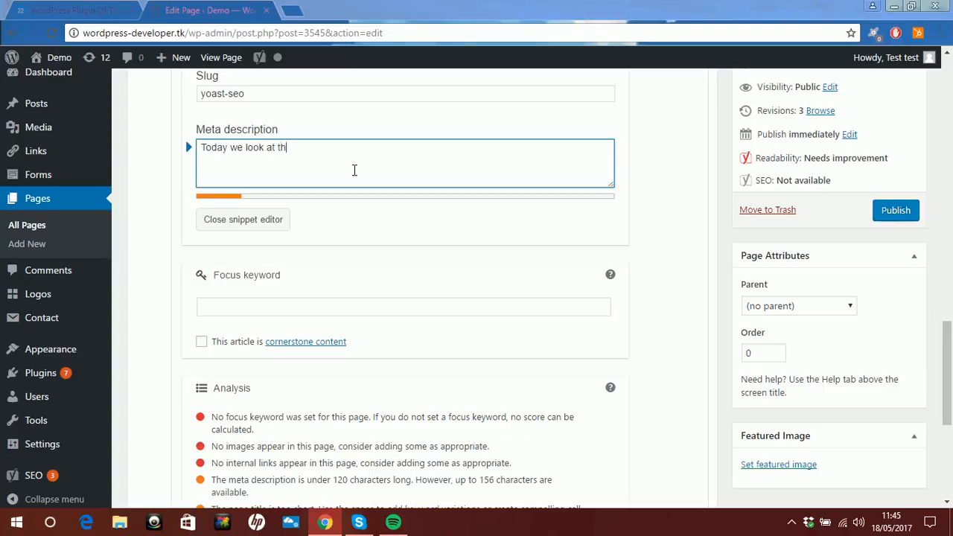
text(is aweoome )
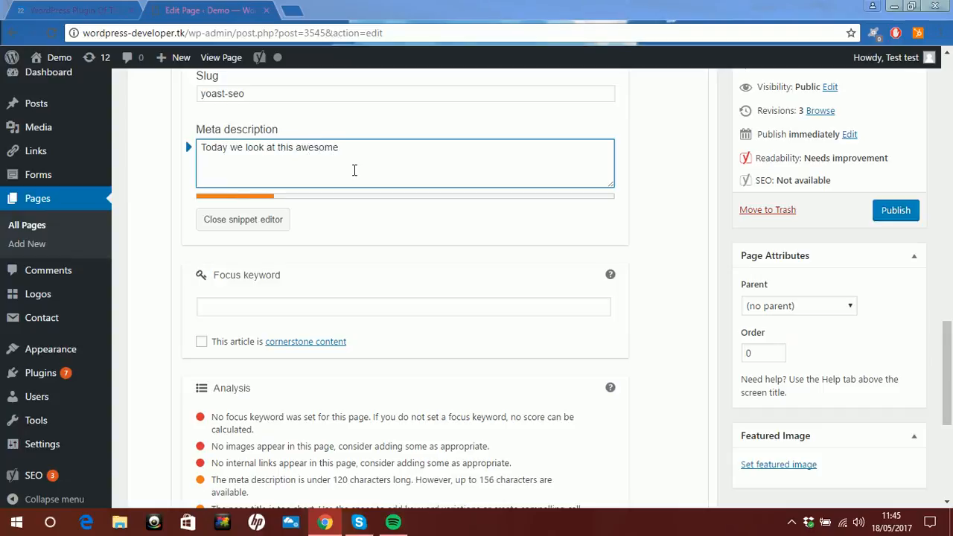
text(plugin for your sea)
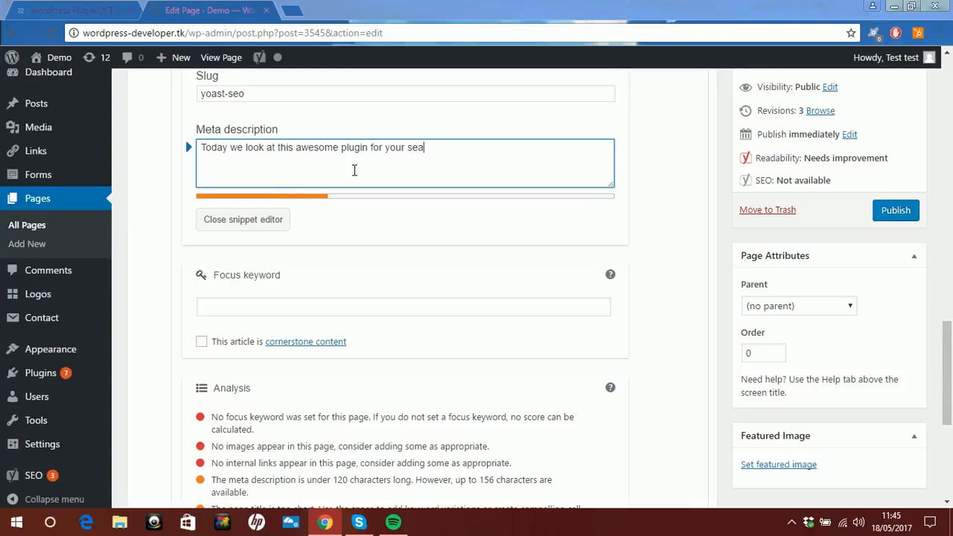
text(rch engine optimi)
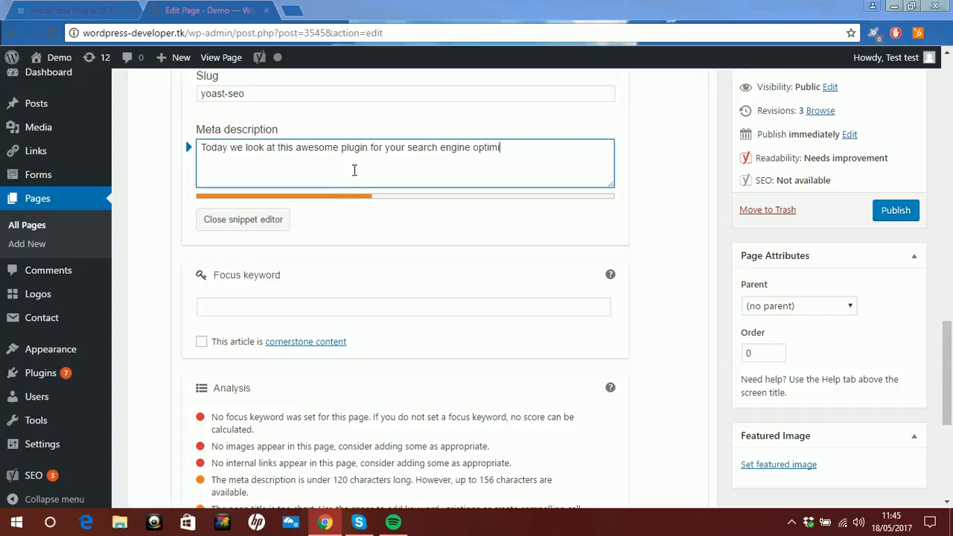
text(zation: Yoast SEO.)
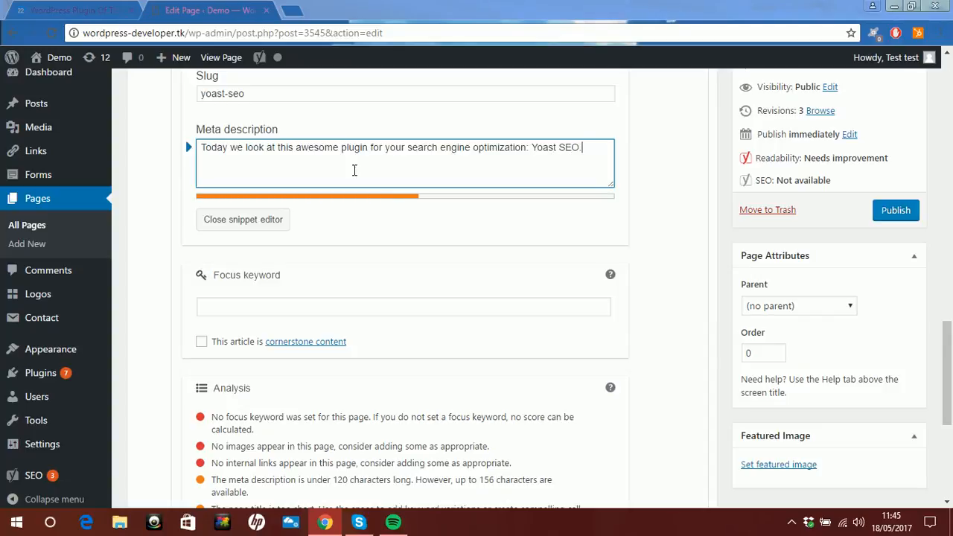
- Add the closing sentence "Click here for more valuable information." to the meta description
text(Click her for more )
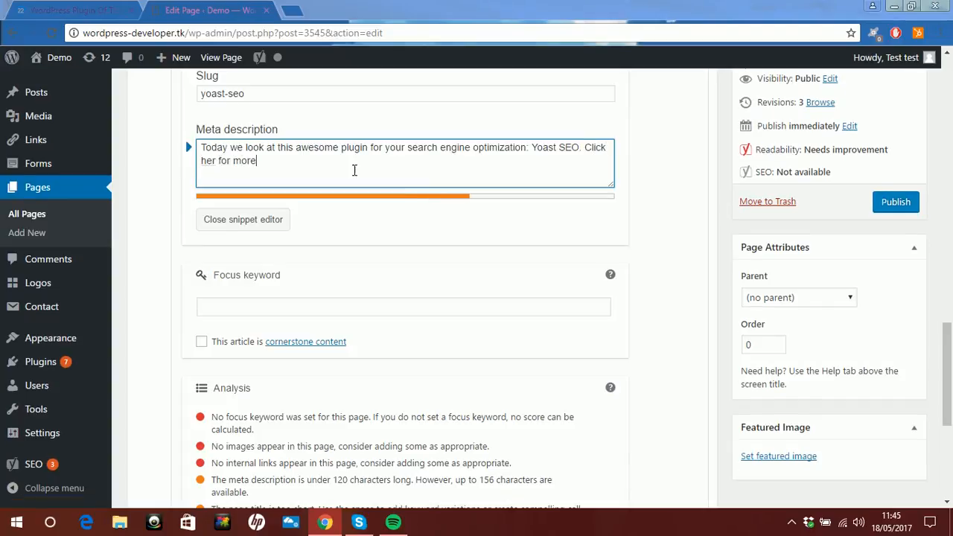
text(e)
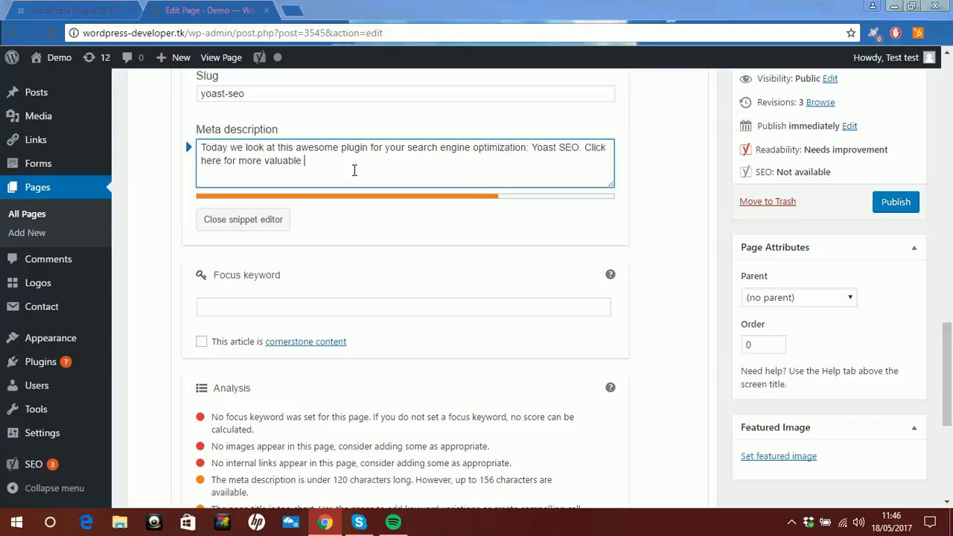
text(valuable information.)
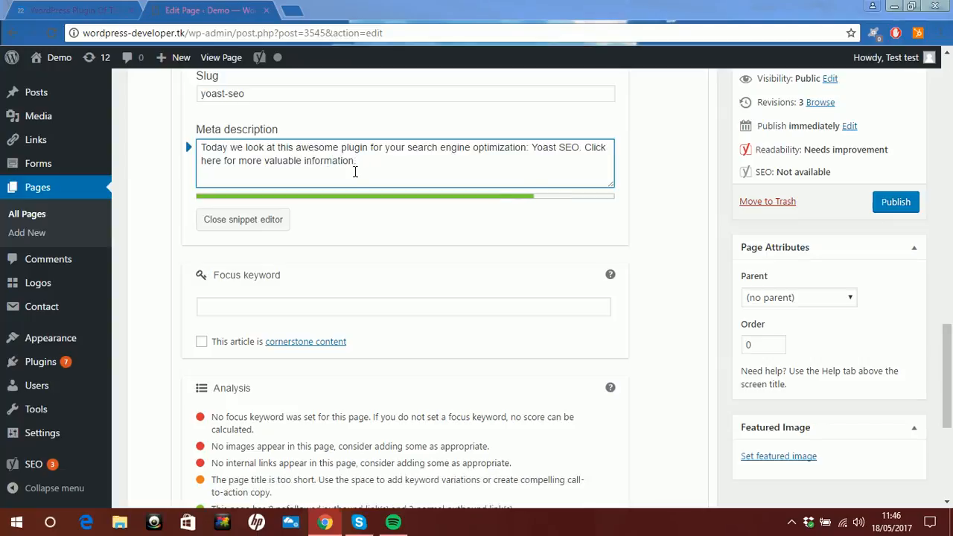
- Extend the snippet's SEO title to "Yoast SEO Demonstration"
scroll(302, 223, up, 1)
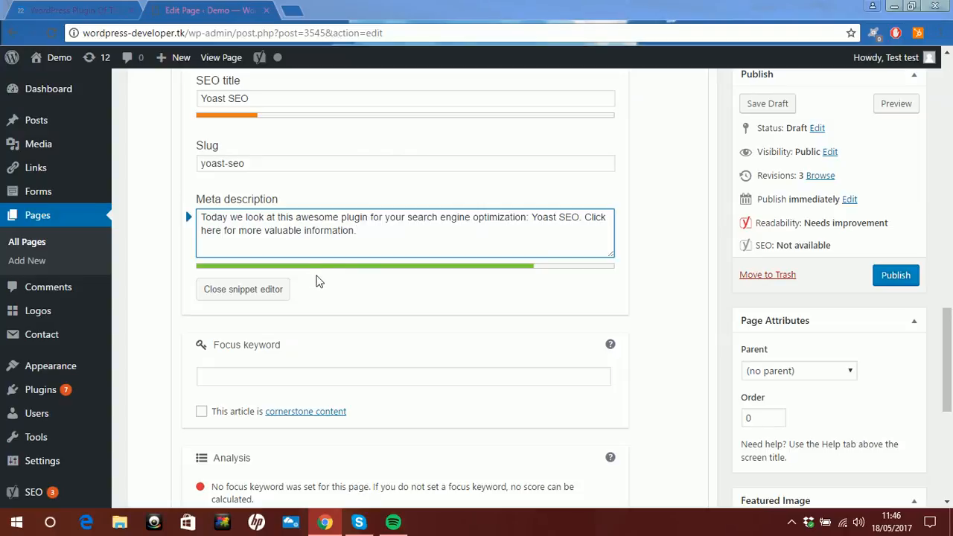
scroll(322, 281, down, 1)
scroll(321, 283, up, 4)
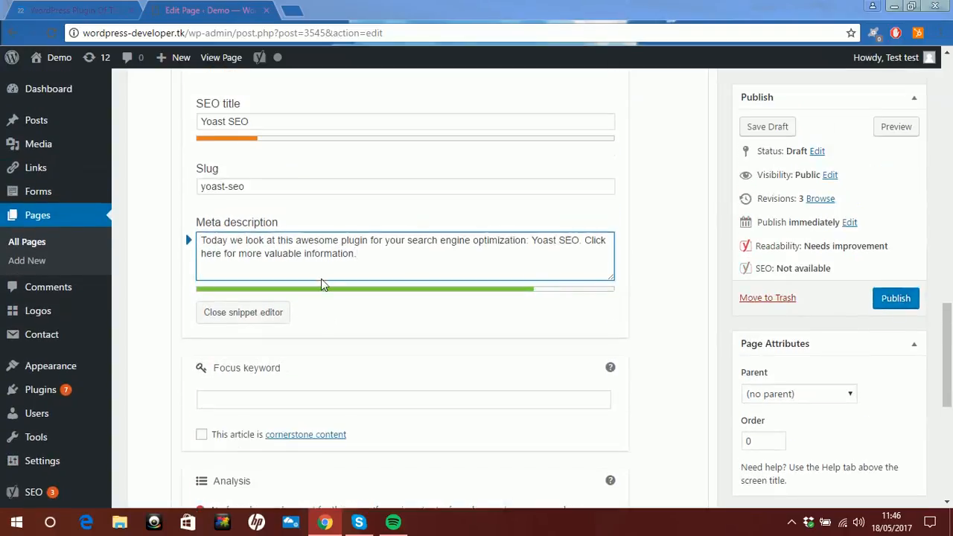
scroll(322, 289, up, 1)
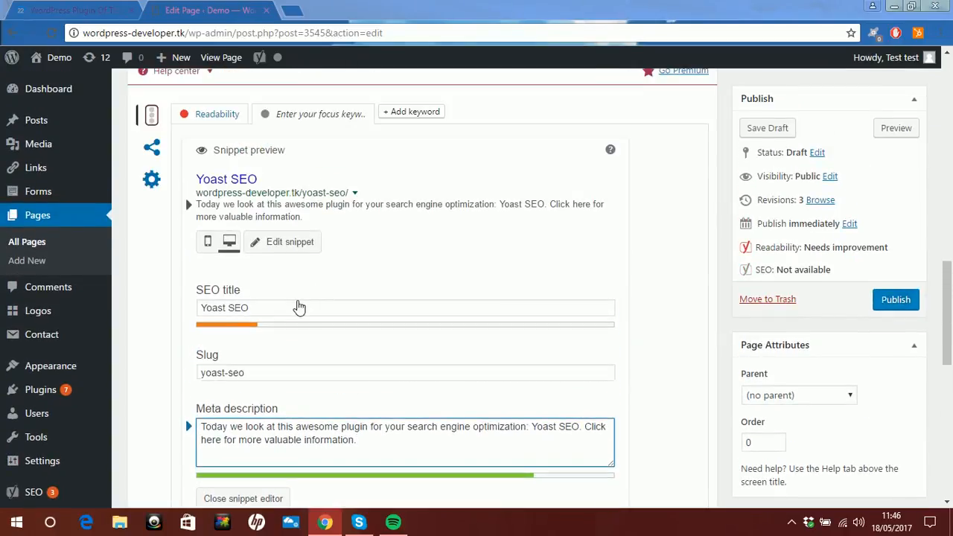
click(297, 308)
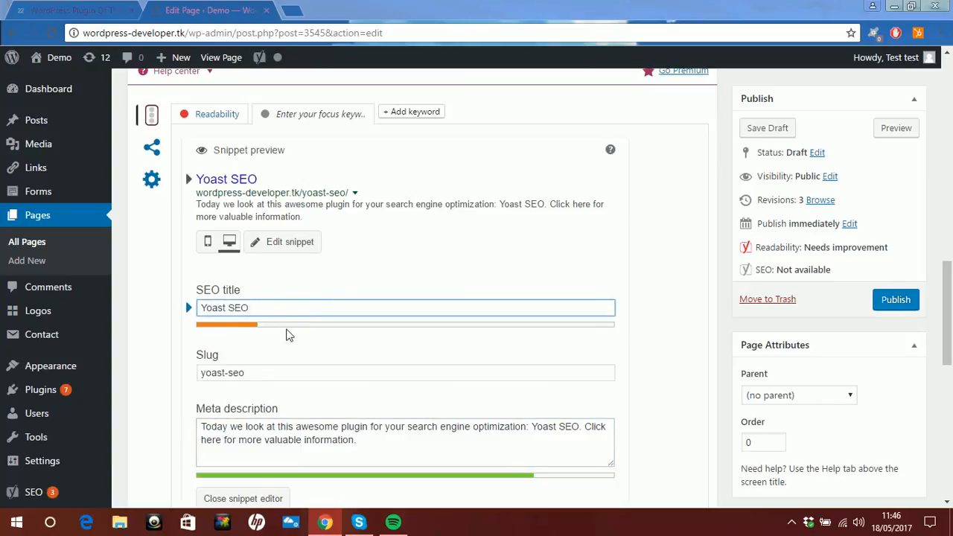
text(Deom)
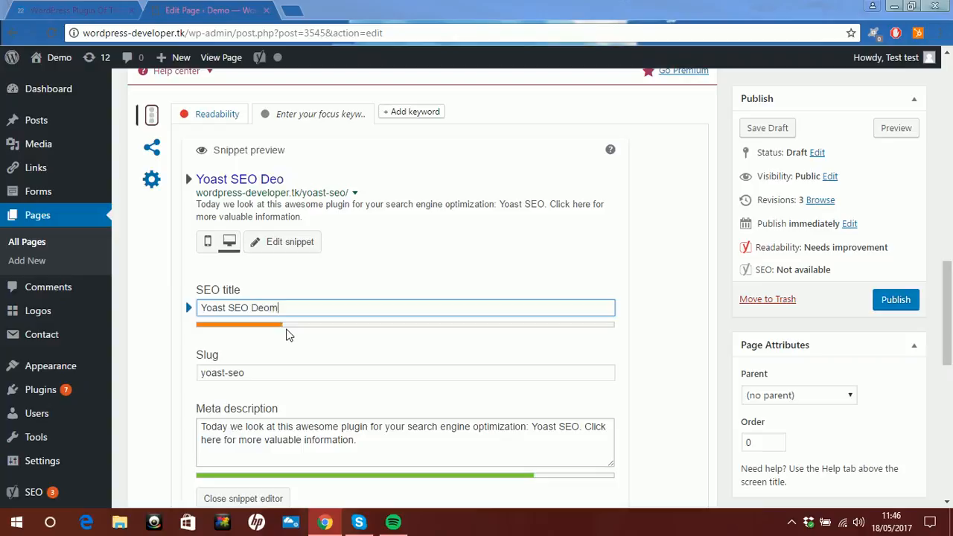
key(BackSpace)
key(BackSpace)
text(monstr)
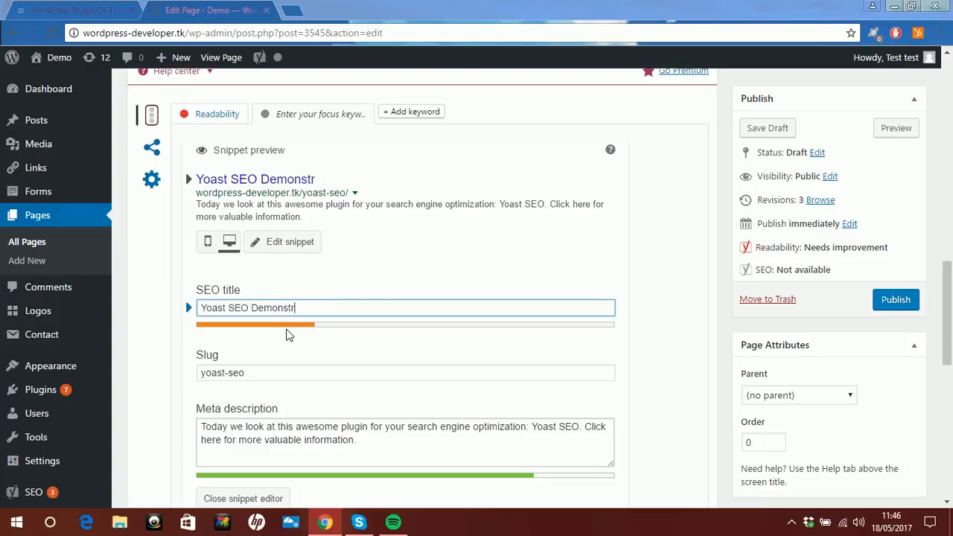
text(ation)
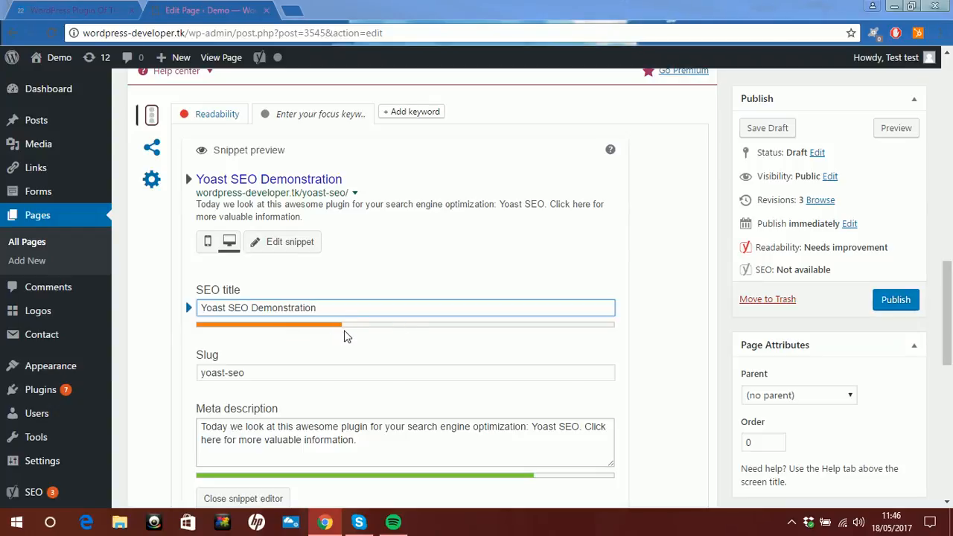
- Set the page's focus keyword to "yoast seo"
scroll(345, 335, down, 2)
scroll(332, 342, down, 2)
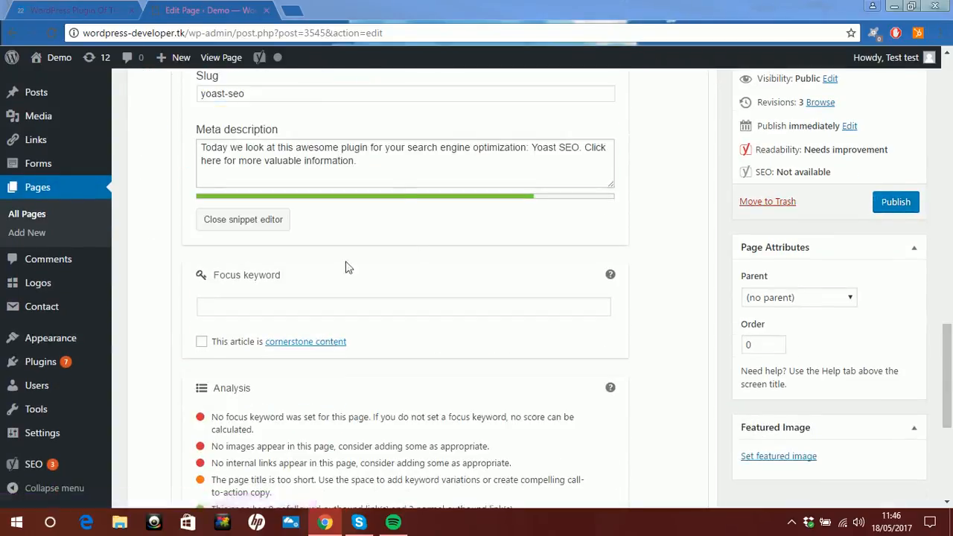
scroll(268, 247, up, 3)
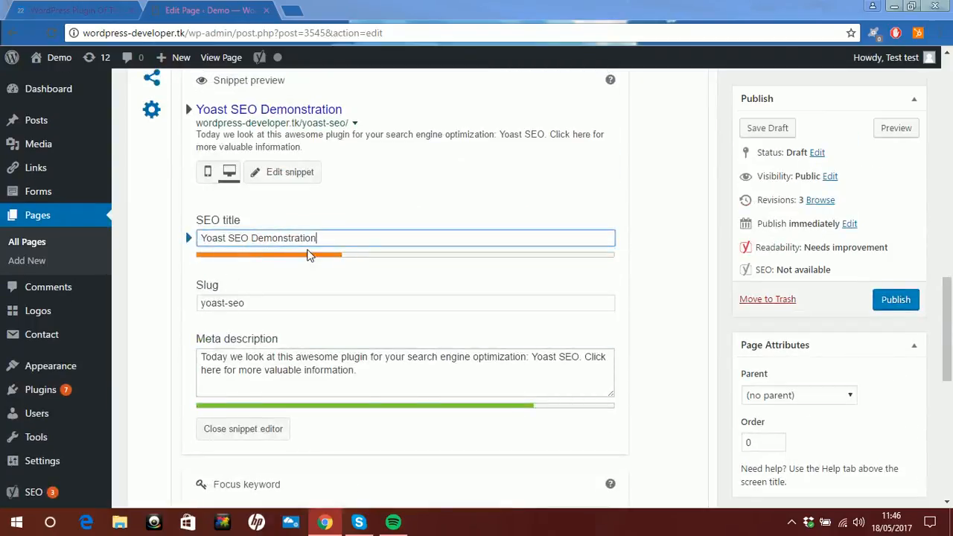
scroll(311, 273, down, 2)
scroll(308, 281, up, 1)
scroll(308, 278, down, 2)
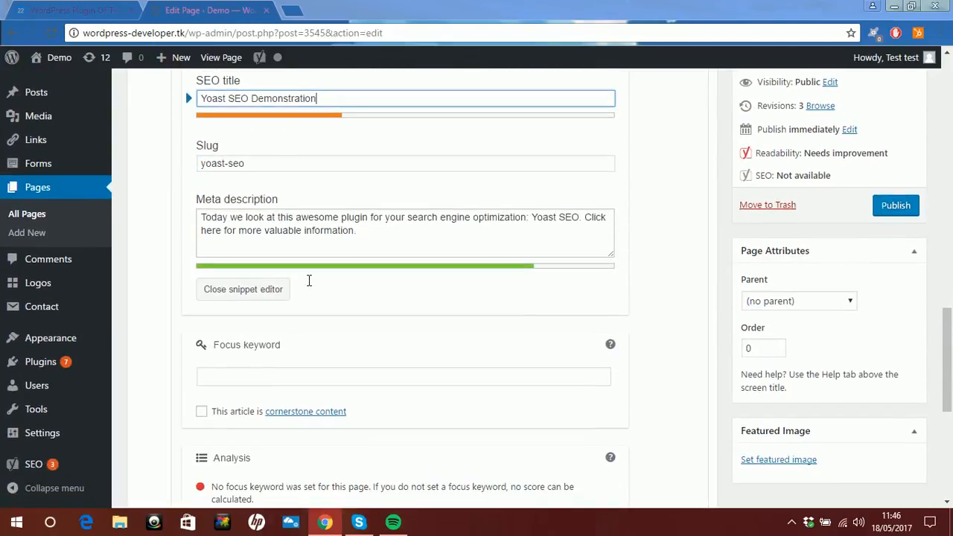
click(319, 306)
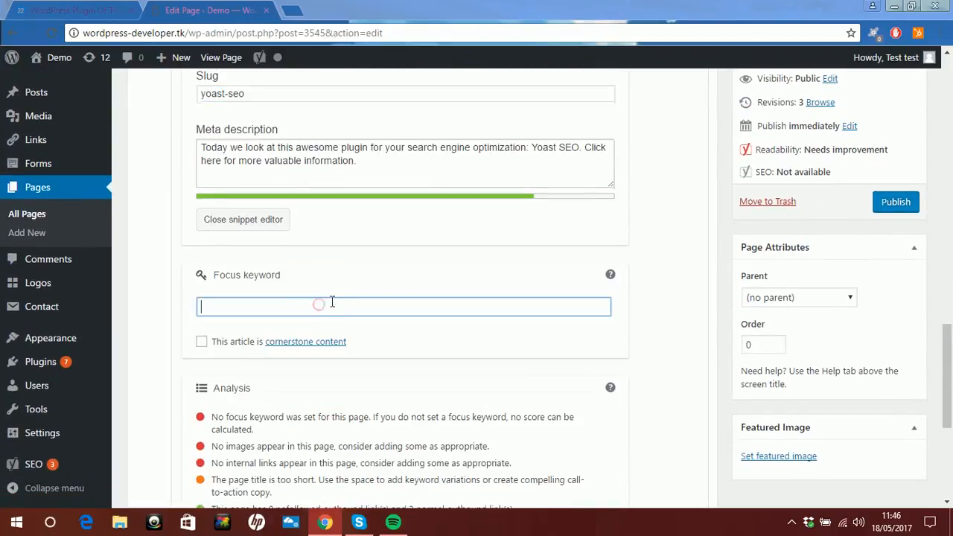
scroll(346, 298, down, 1)
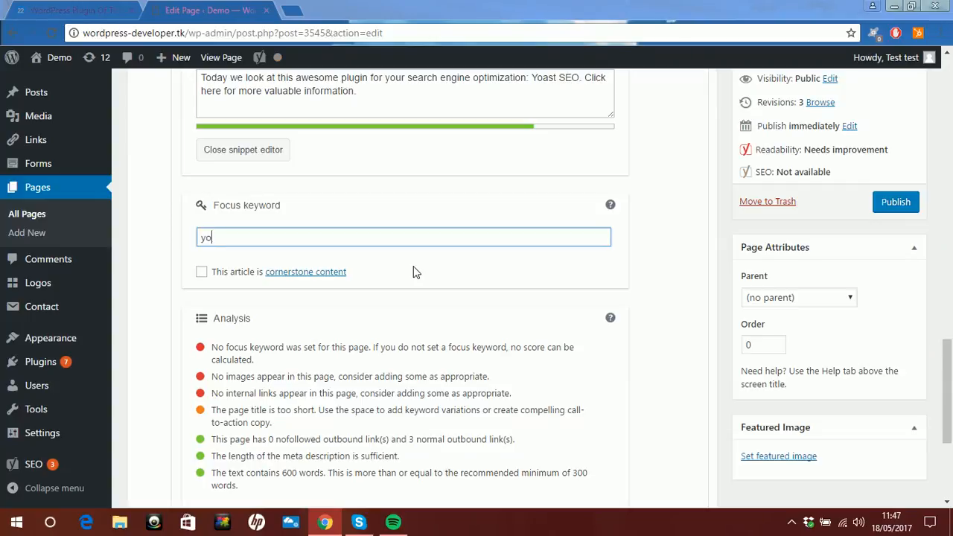
text(ast seo)
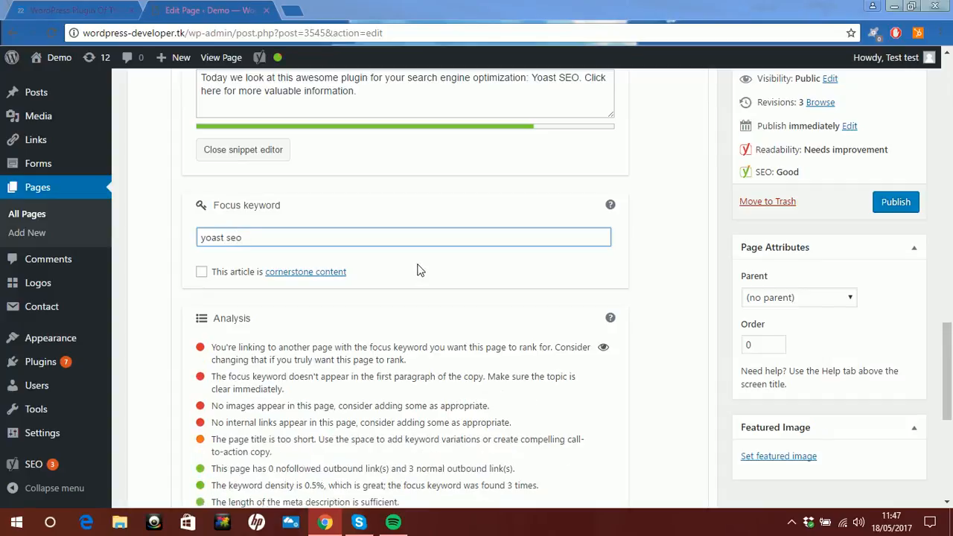
- Review the SEO analysis list for the focus keyword, from the problems to the points that are good
scroll(415, 298, up, 1)
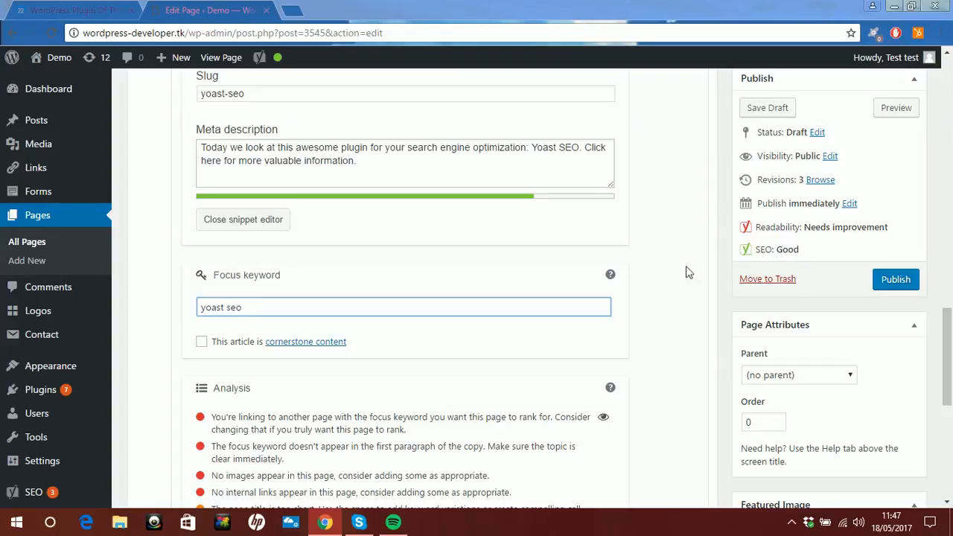
scroll(672, 271, down, 3)
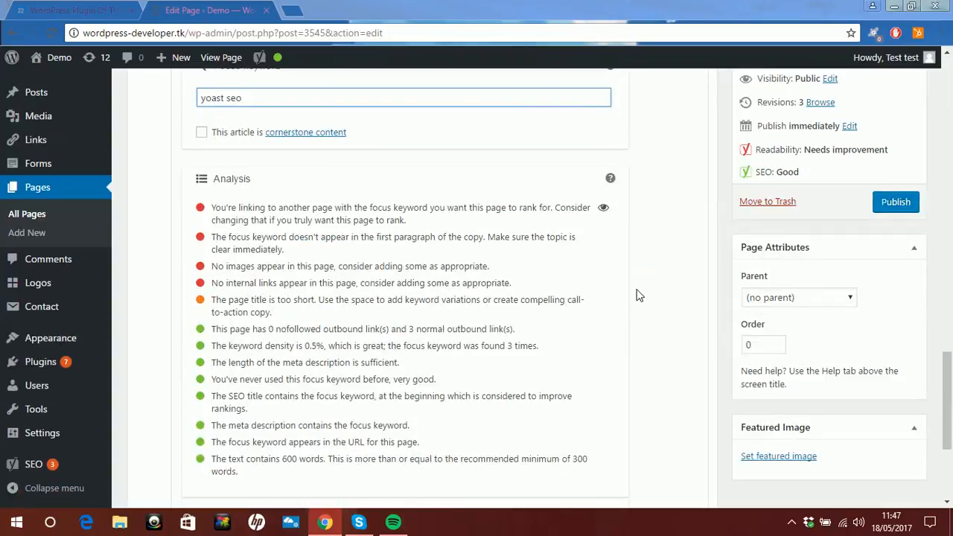
scroll(636, 296, down, 1)
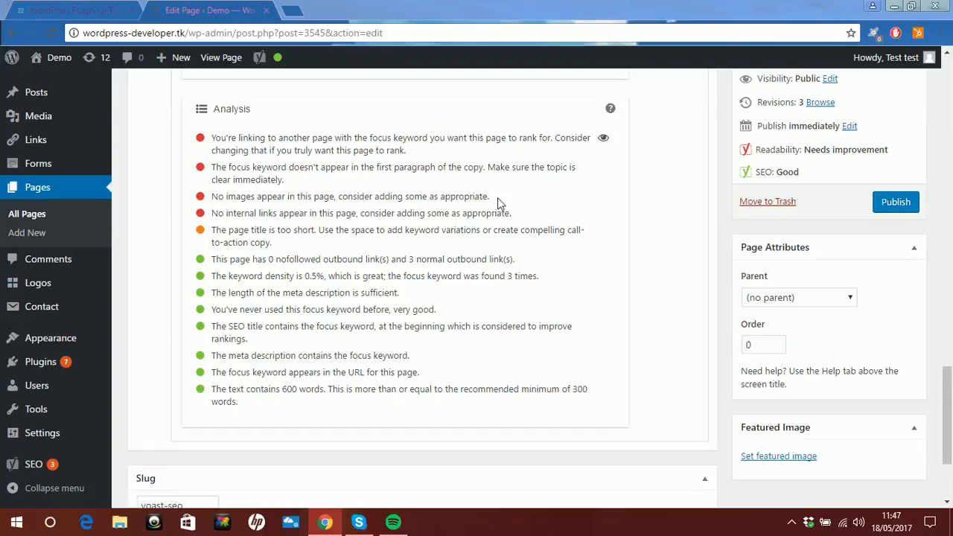
scroll(498, 201, up, 2)
scroll(497, 201, down, 2)
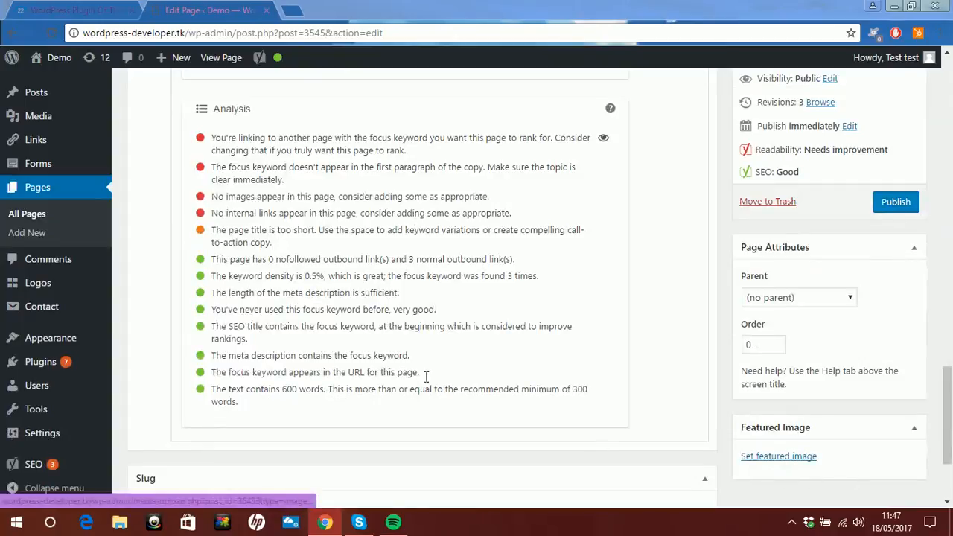
- Set the horse rider picture school.png from the media library as the page's featured image
scroll(405, 313, up, 3)
scroll(405, 313, up, 9)
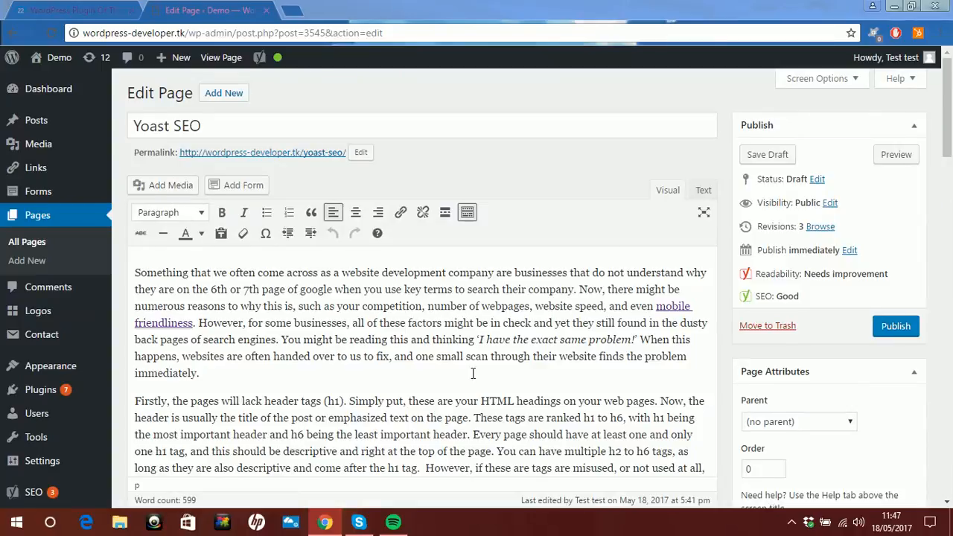
scroll(473, 373, down, 5)
scroll(474, 379, down, 8)
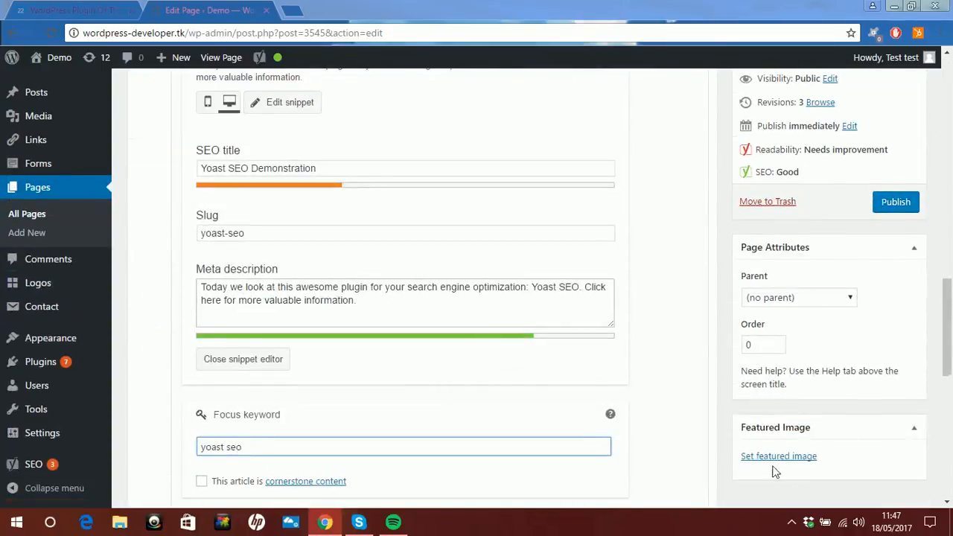
click(772, 458)
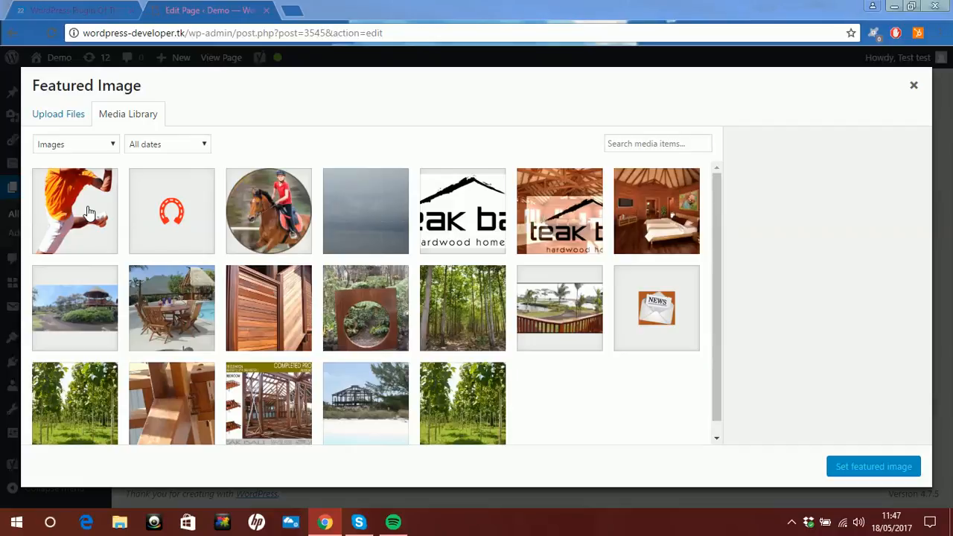
click(276, 213)
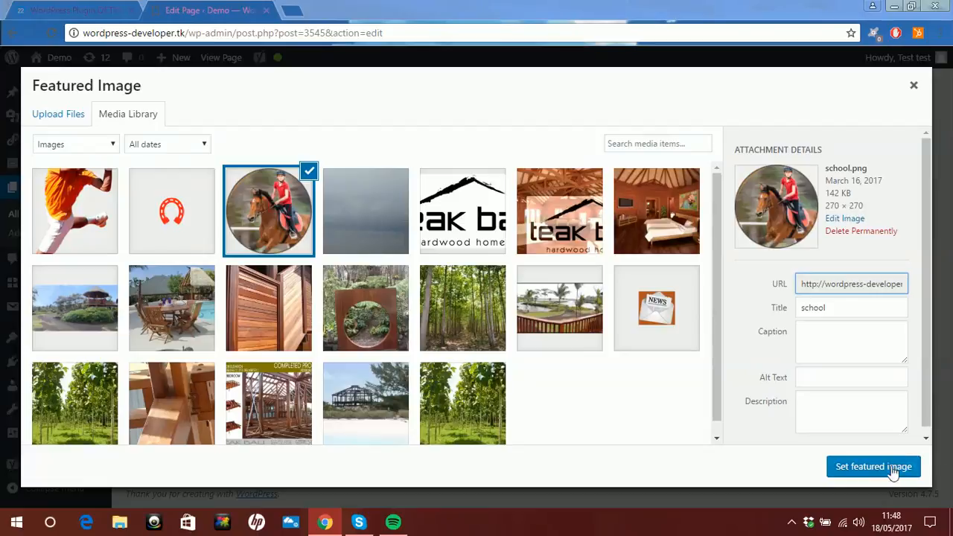
click(872, 467)
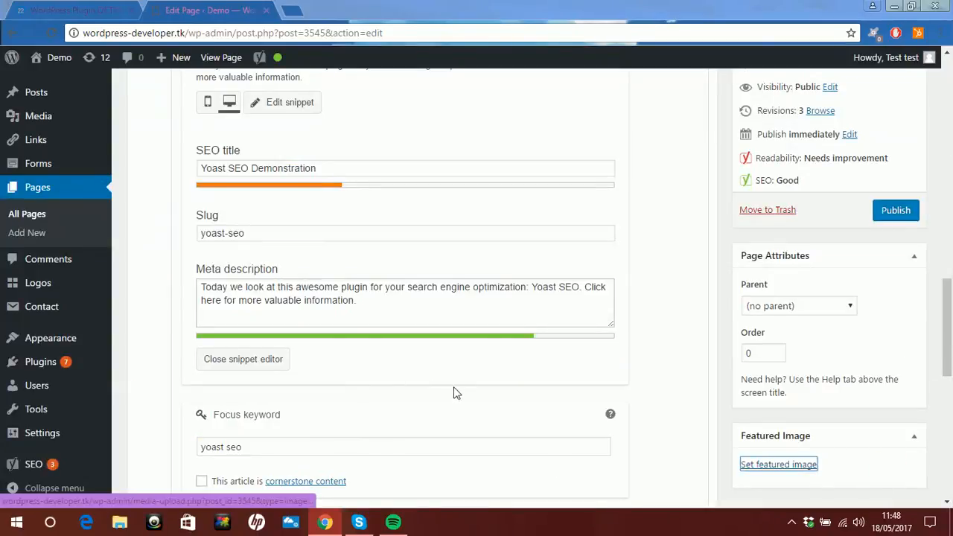
- Give the horse rider featured image school.png the alt text "Yoast Seo" and apply it as the featured image again
scroll(457, 394, down, 4)
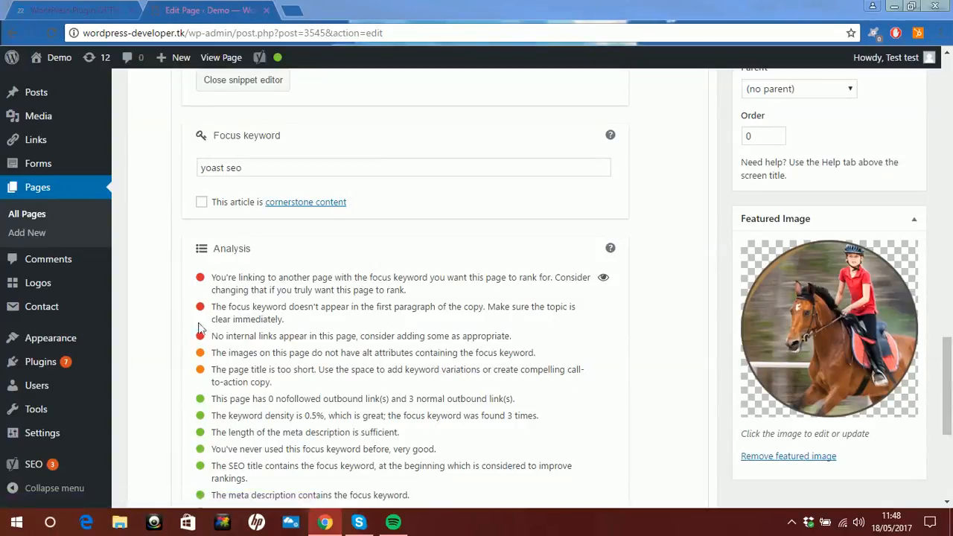
scroll(311, 335, down, 2)
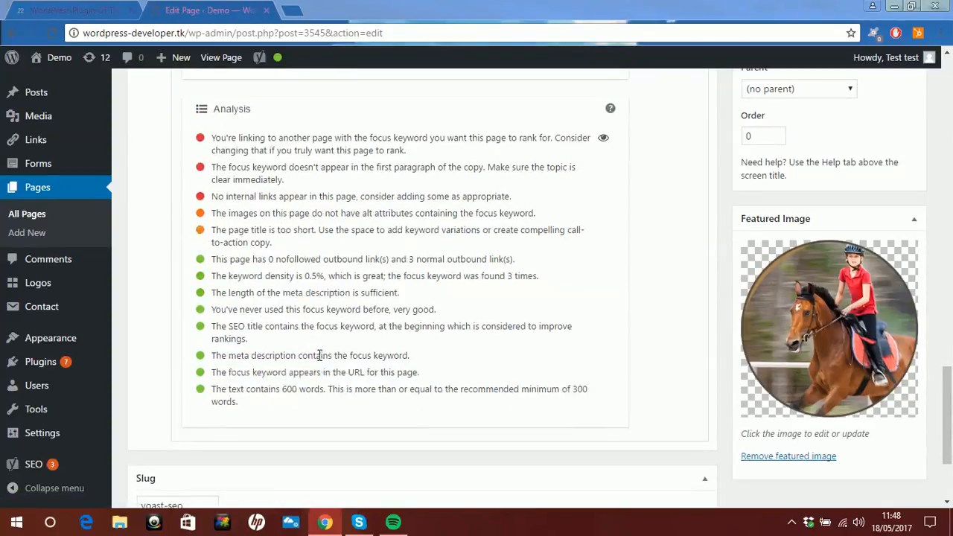
scroll(260, 367, up, 2)
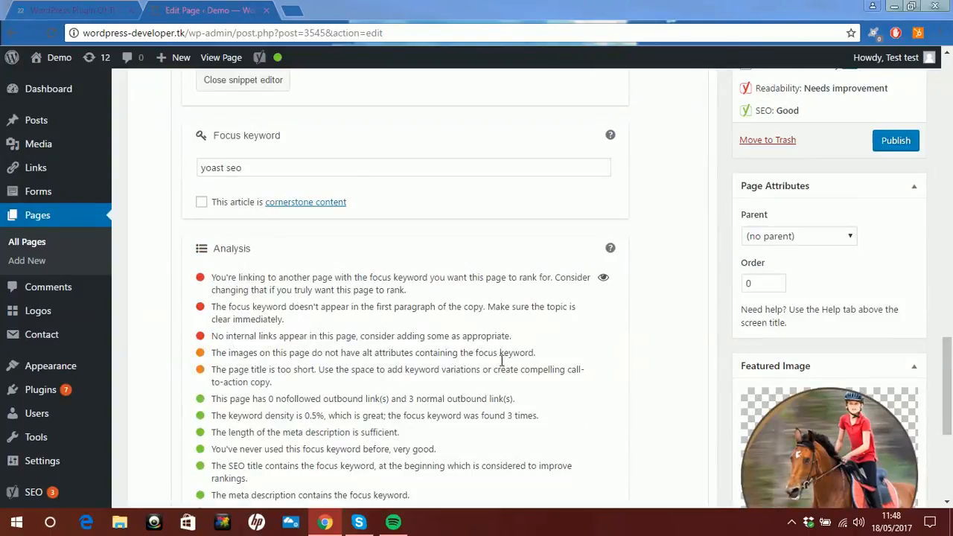
scroll(501, 365, up, 4)
scroll(501, 365, down, 6)
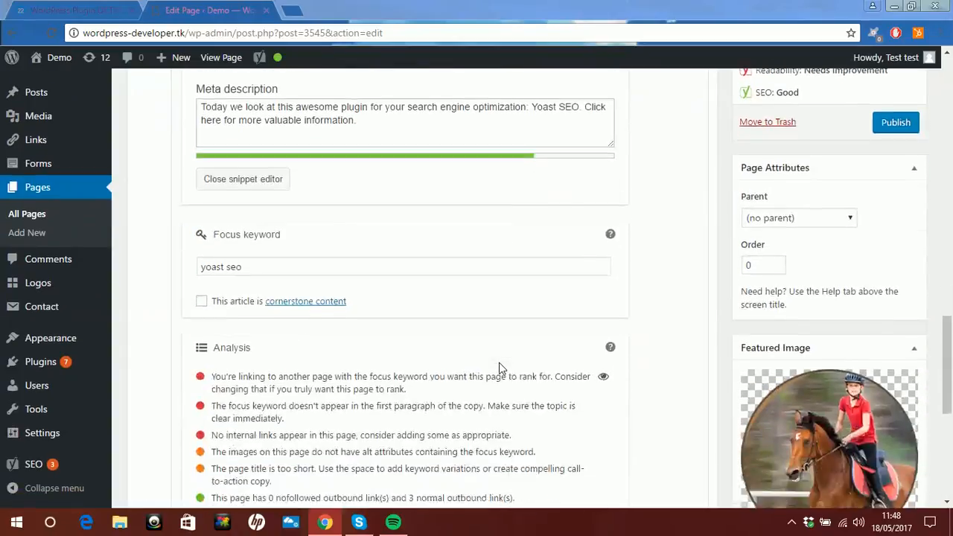
click(836, 374)
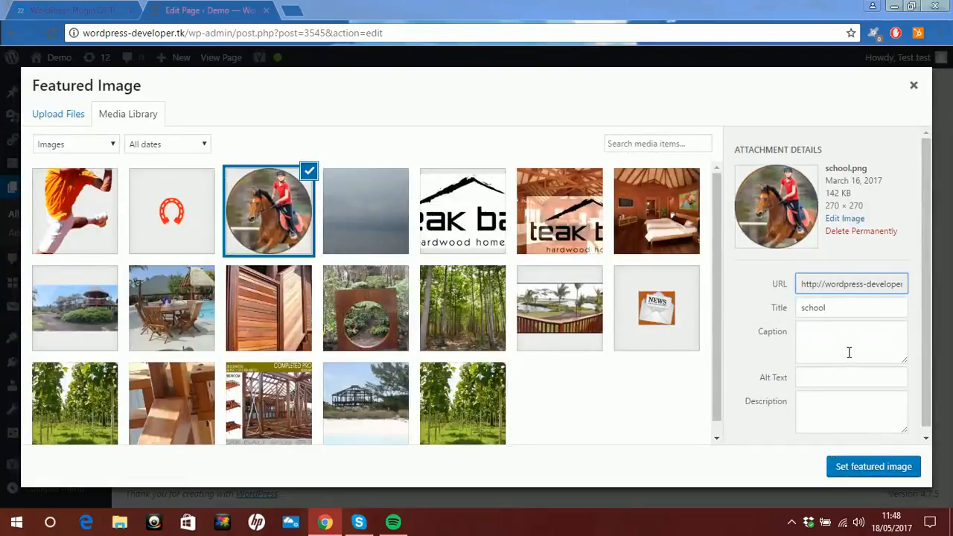
scroll(849, 350, down, 1)
click(836, 375)
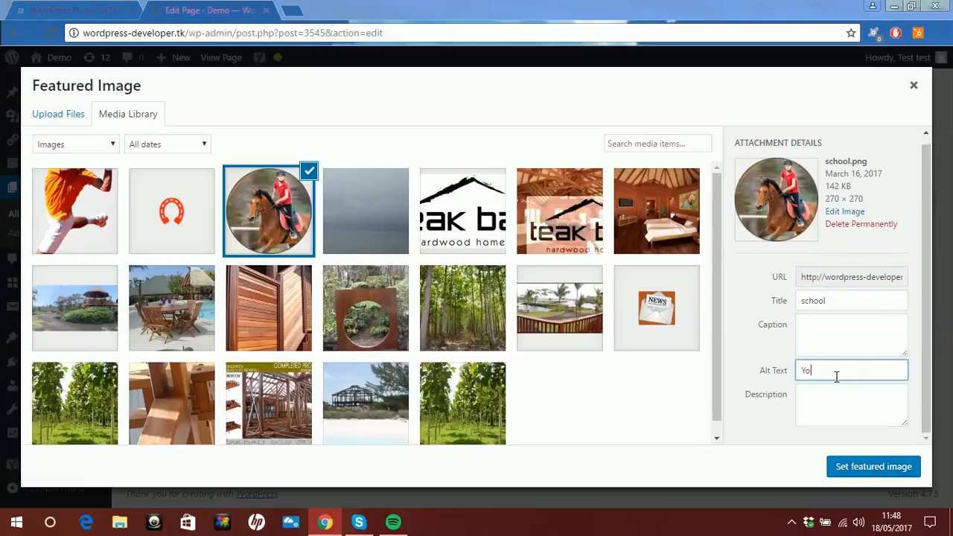
text(Yoast Seo)
click(872, 469)
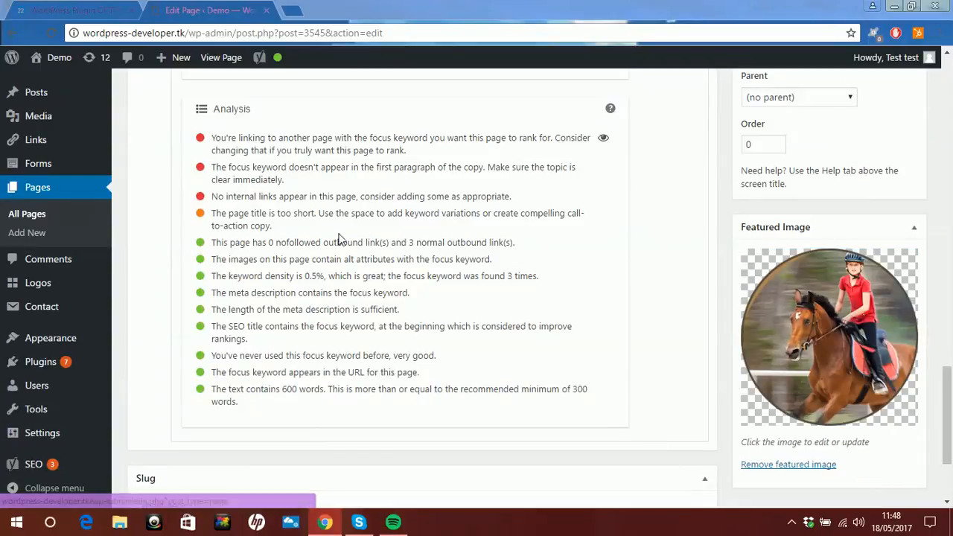
- Recheck the focus keyword's SEO analysis list and compare its points with the page's title and body text
scroll(287, 213, up, 3)
scroll(287, 209, down, 3)
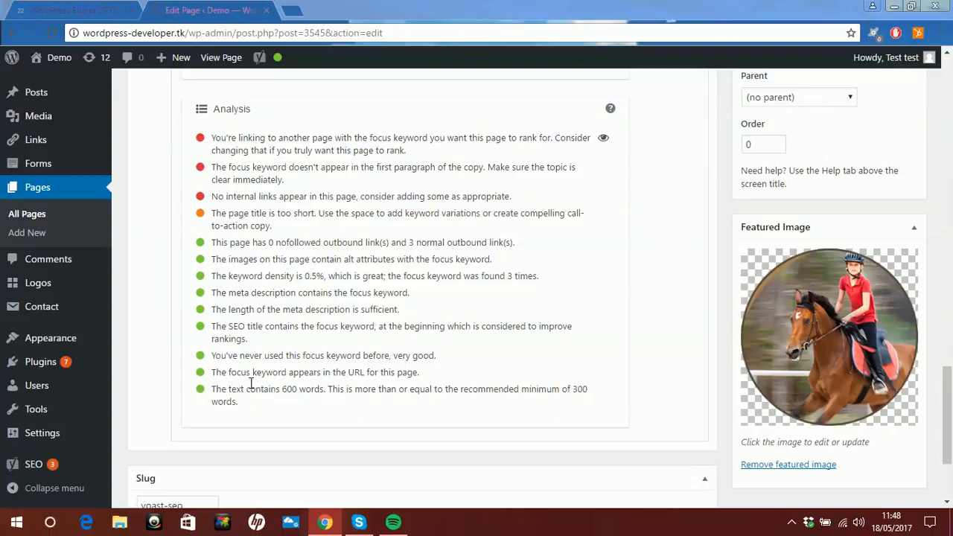
scroll(250, 385, up, 1)
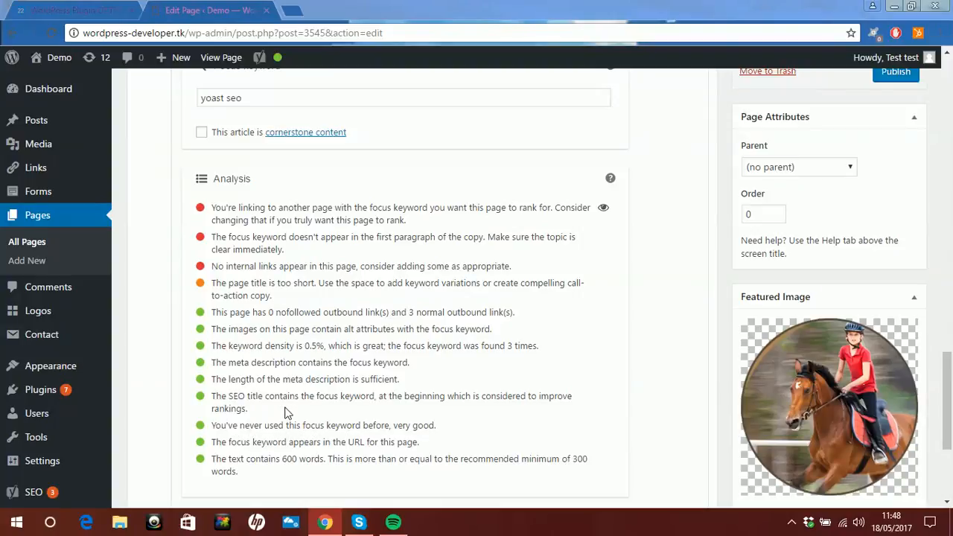
scroll(308, 384, up, 1)
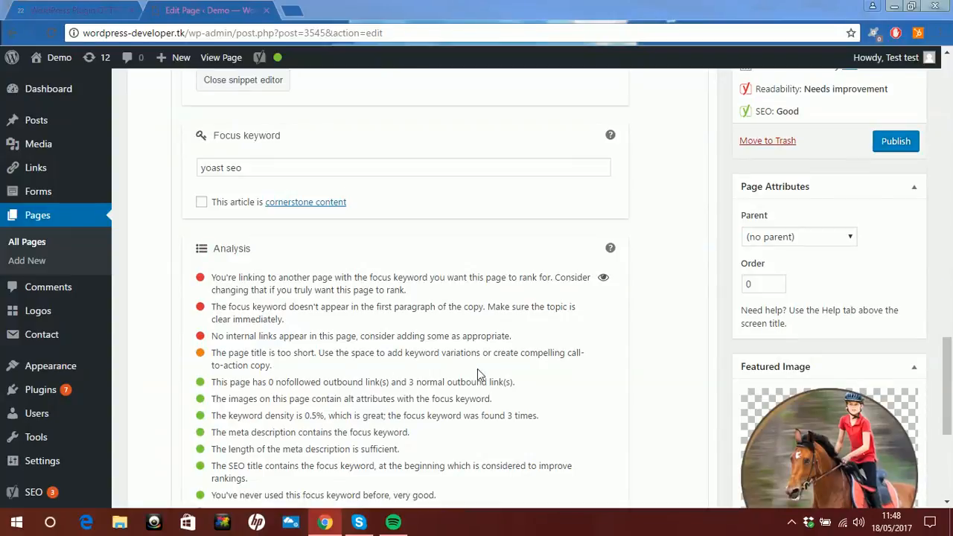
scroll(391, 400, up, 6)
scroll(393, 402, up, 10)
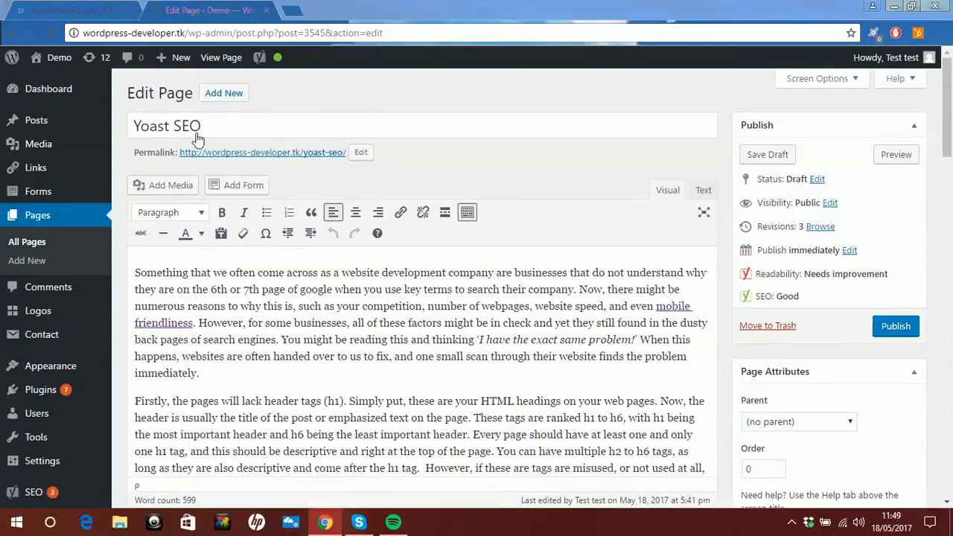
scroll(380, 291, down, 4)
scroll(379, 290, down, 12)
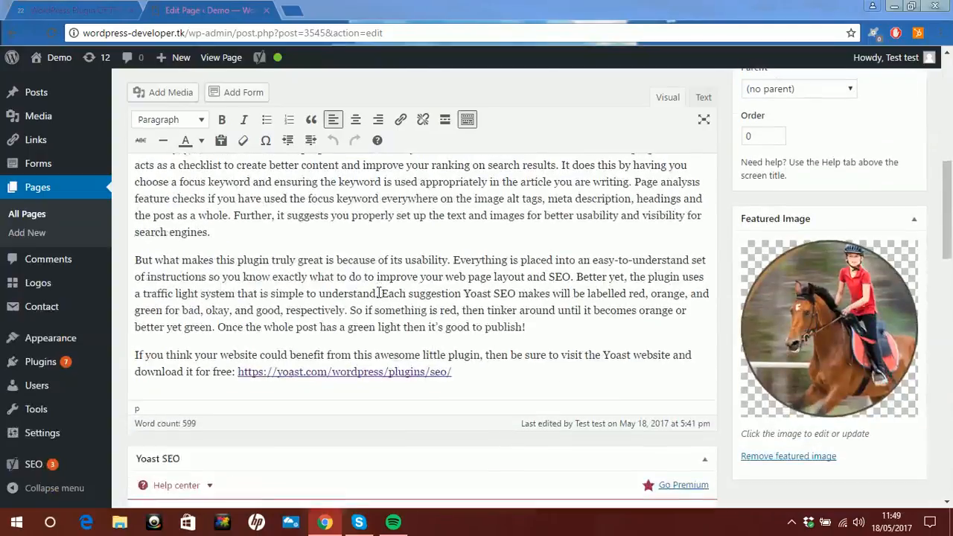
scroll(380, 298, down, 4)
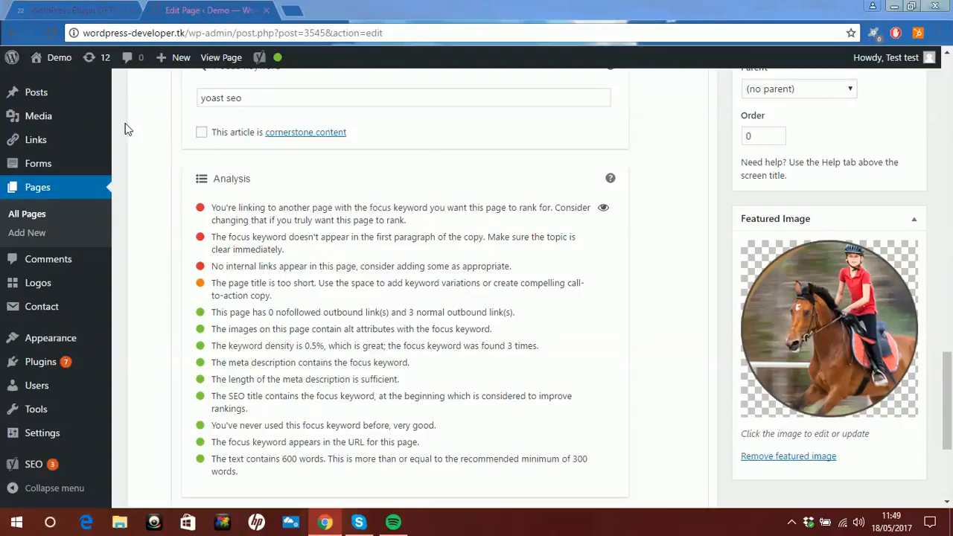
- Review the focus keyword, snippet fields, page text, and the readability and SEO ratings in the publishing details
scroll(251, 170, up, 1)
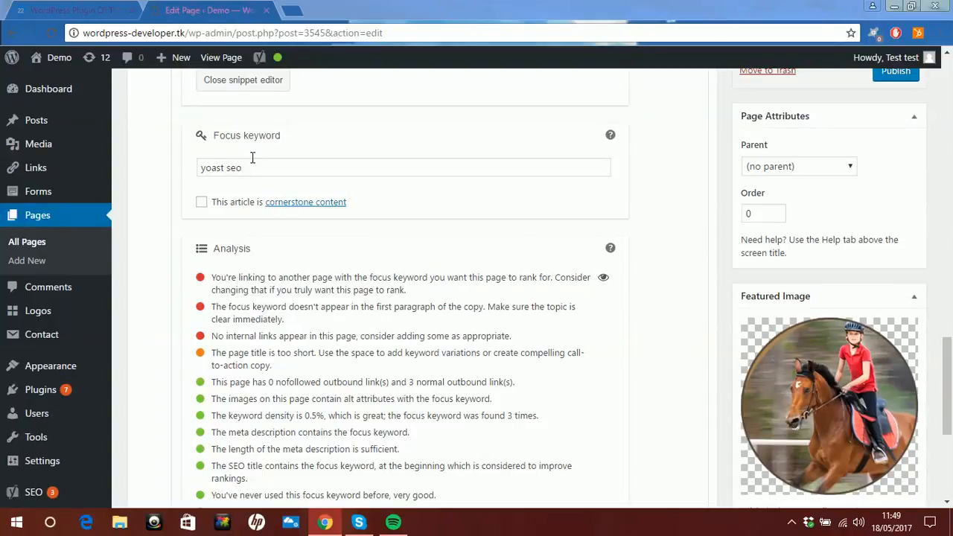
scroll(251, 160, up, 4)
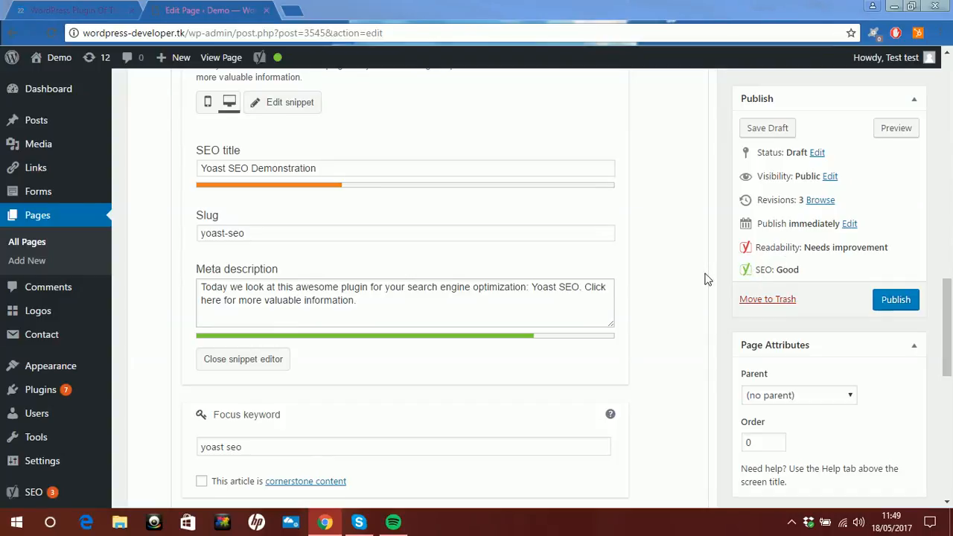
scroll(708, 280, up, 10)
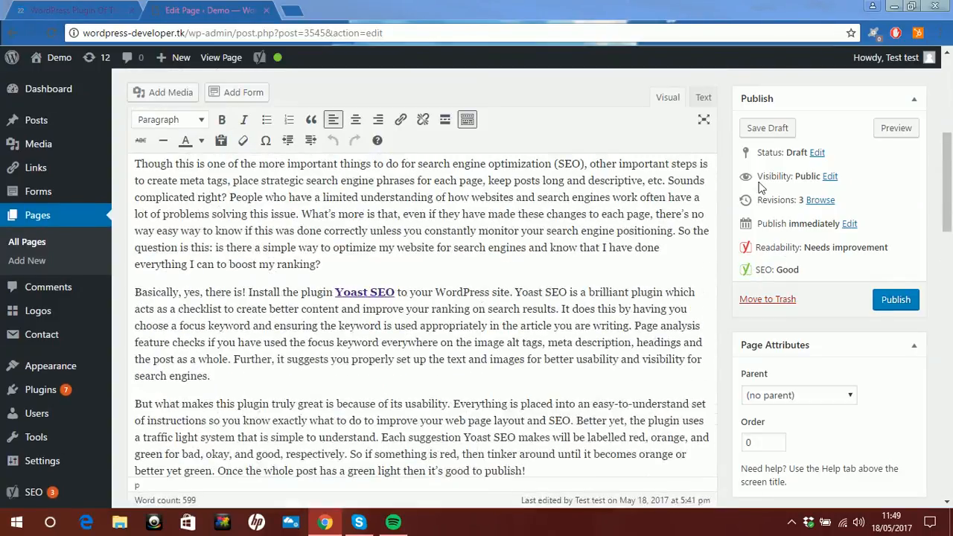
scroll(693, 234, up, 2)
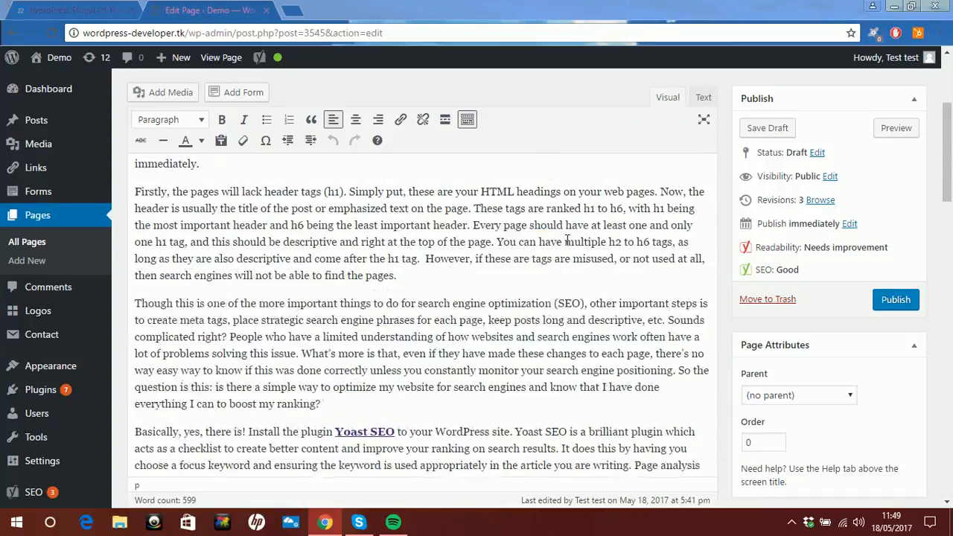
scroll(566, 241, up, 5)
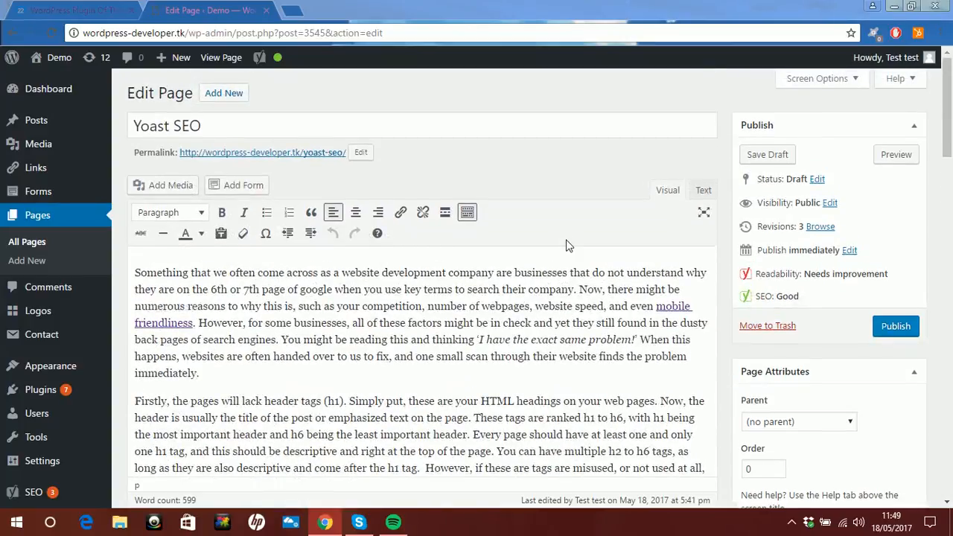
scroll(566, 245, down, 3)
scroll(568, 242, up, 4)
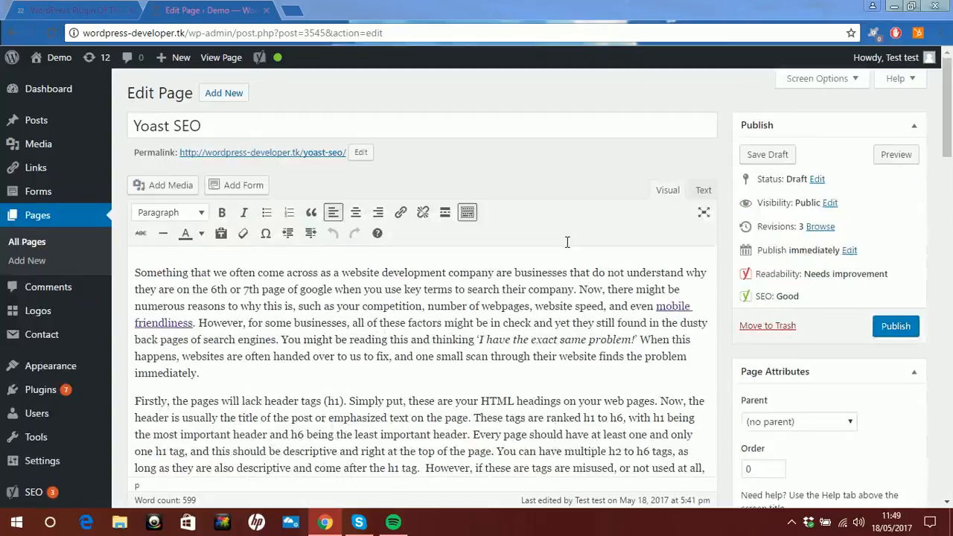